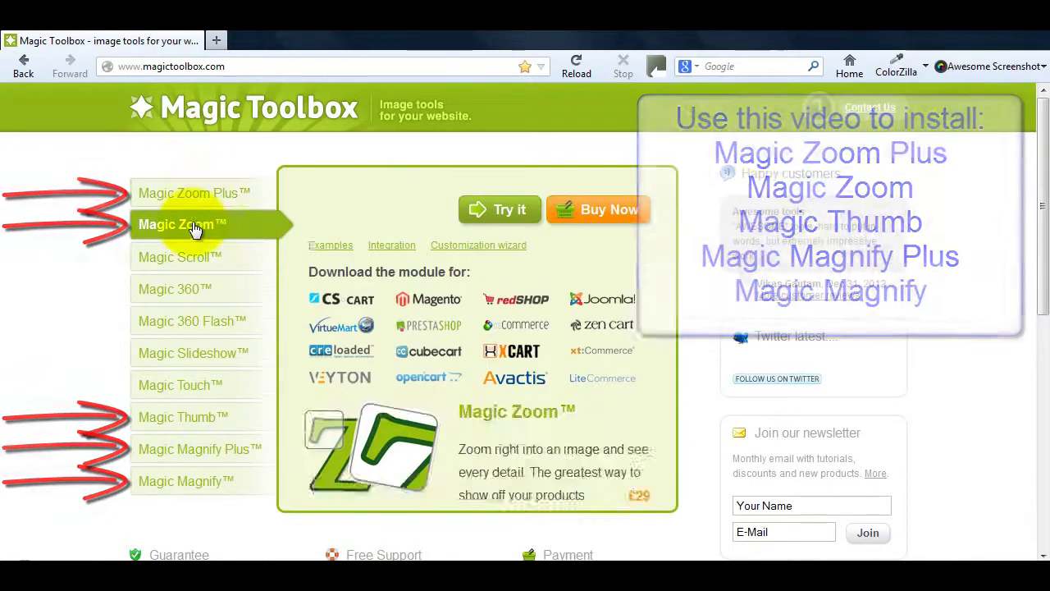
Open the Magic Zoom product page and preview the zoom demo on the blue, red, white and black motorcycle images
left_click(193, 229)
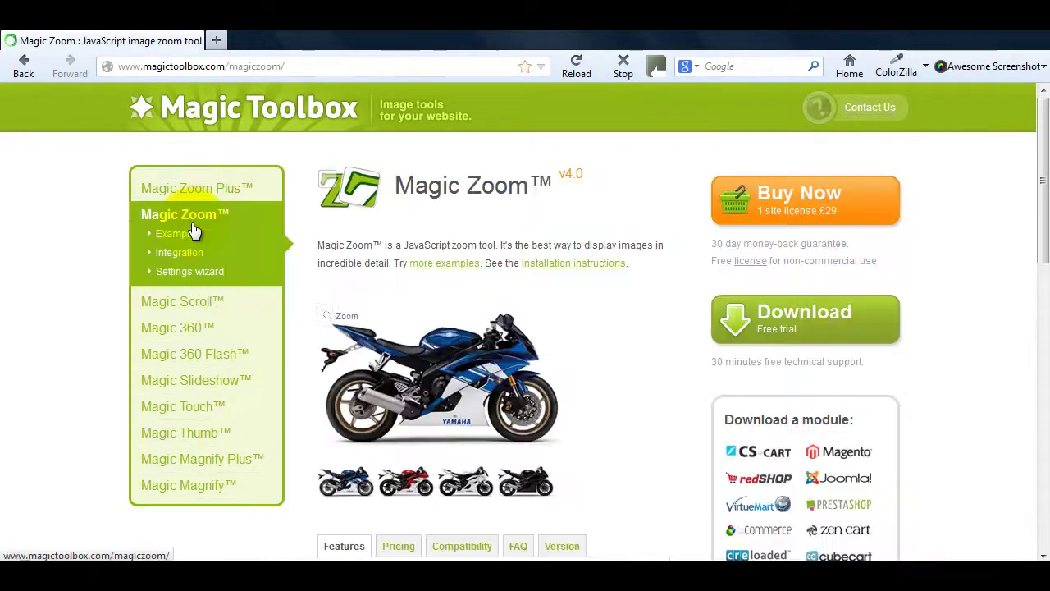
mouse_move(417, 375)
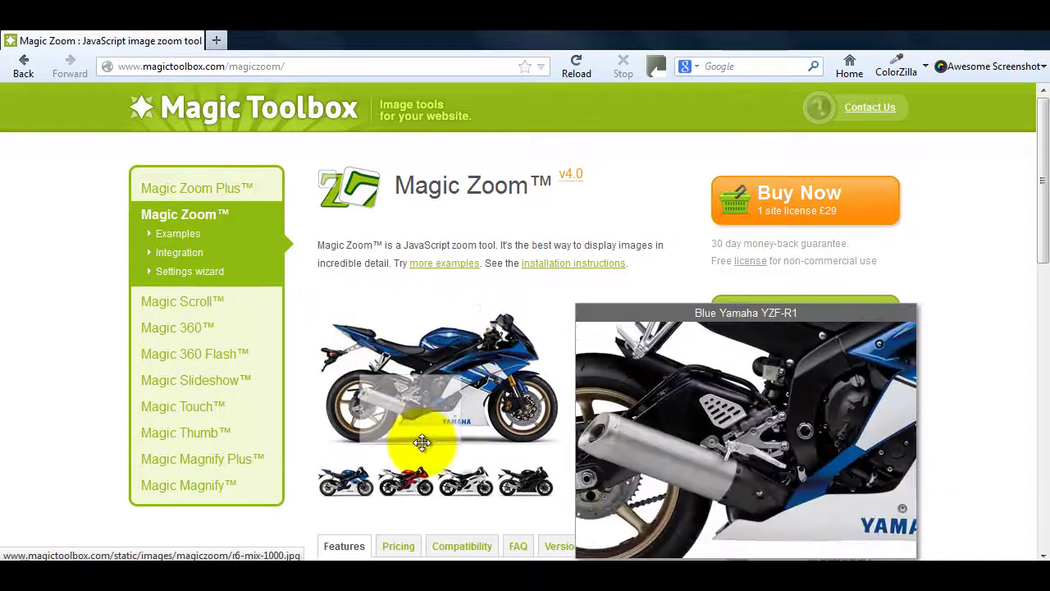
left_click(419, 482)
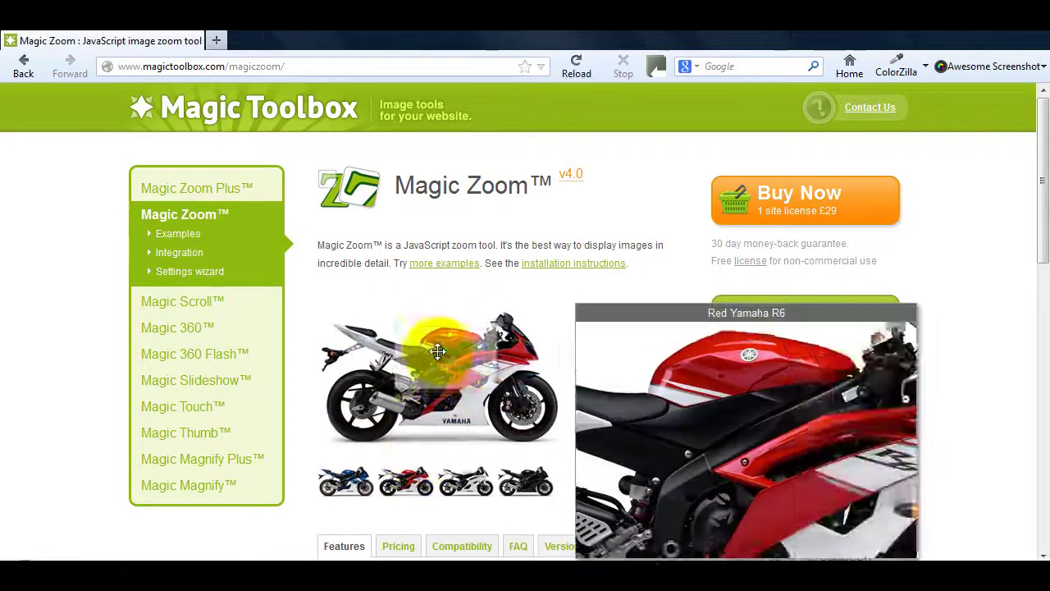
left_click(463, 486)
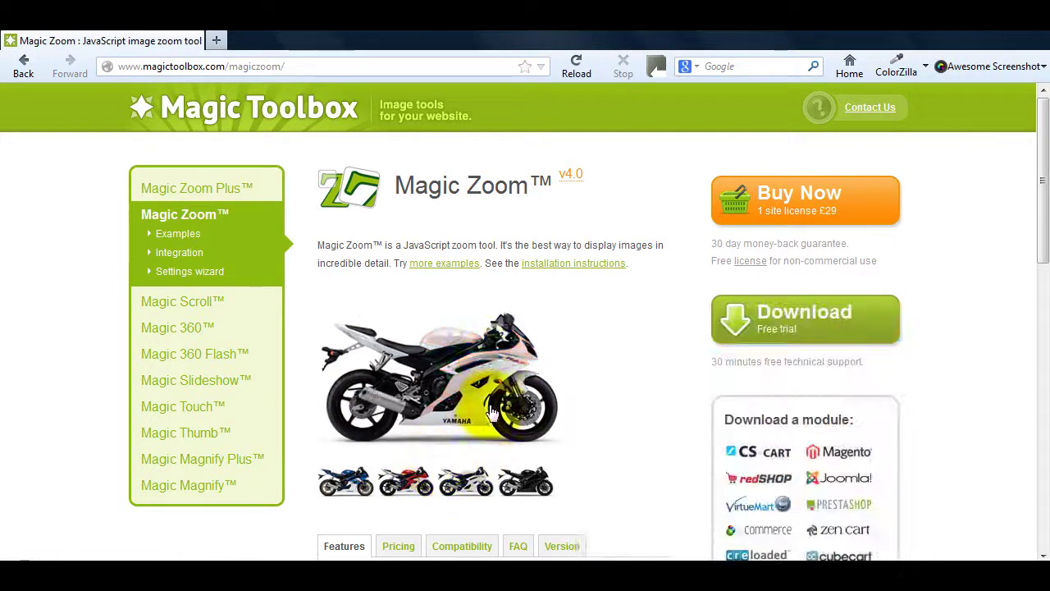
mouse_move(525, 328)
left_click(522, 481)
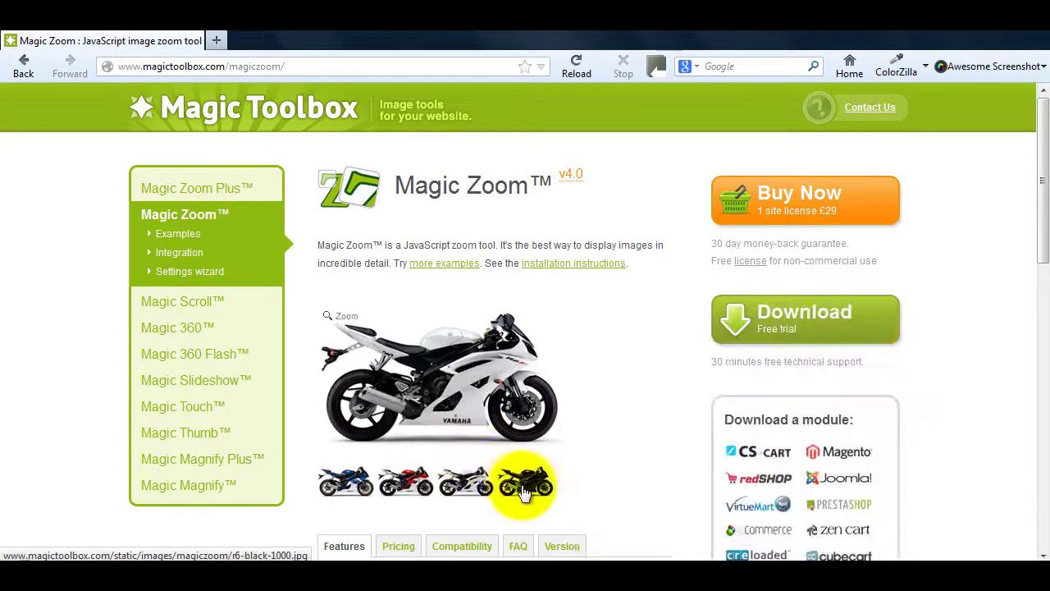
mouse_move(504, 352)
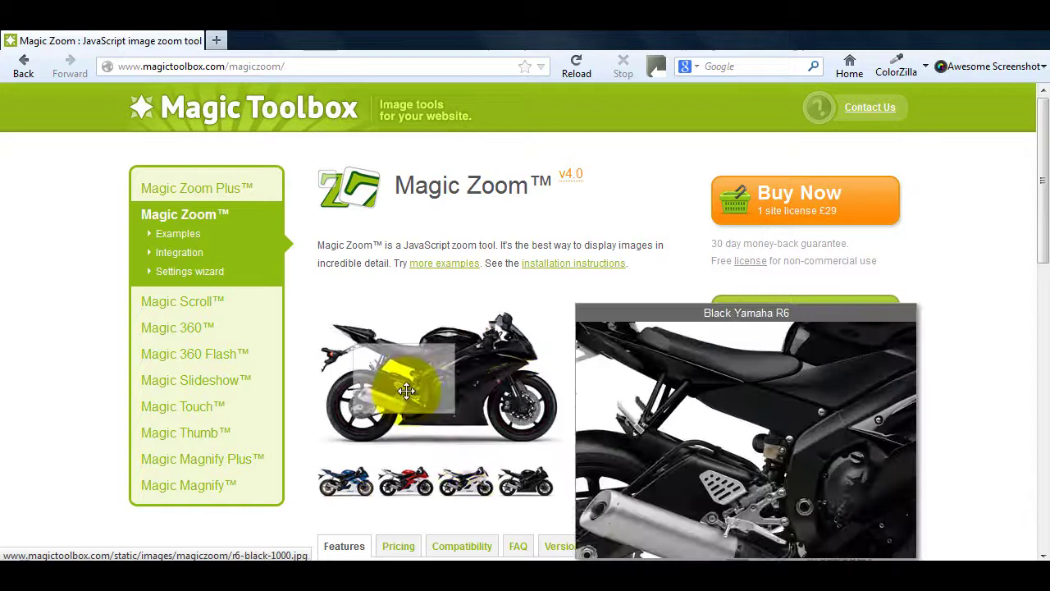
Download the free trial magiczoom-trial.zip, saving the file, and open its containing folder
left_click(774, 328)
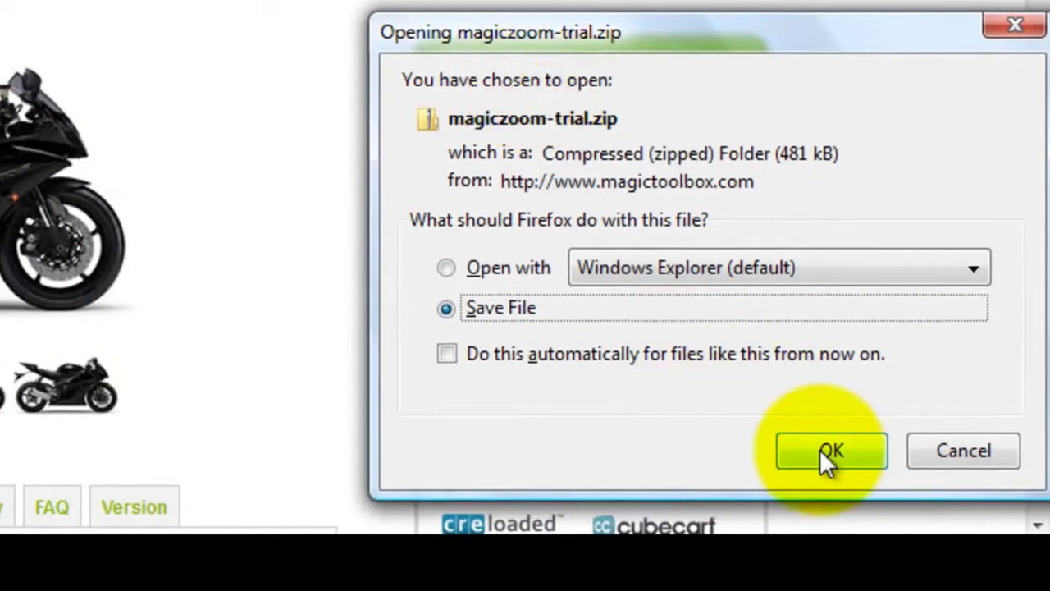
left_click(820, 449)
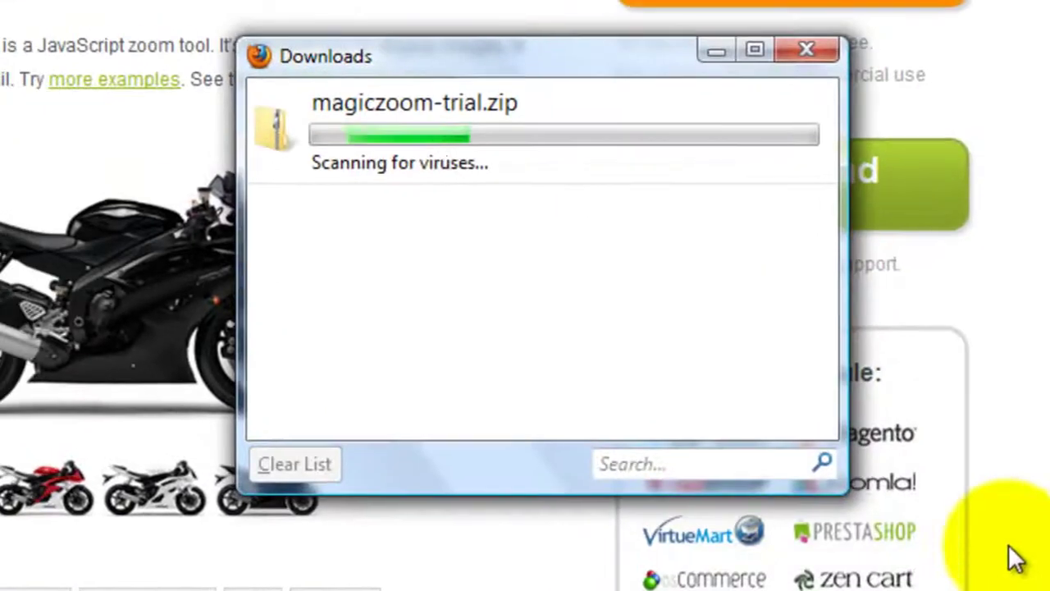
left_click(414, 135)
right_click(415, 134)
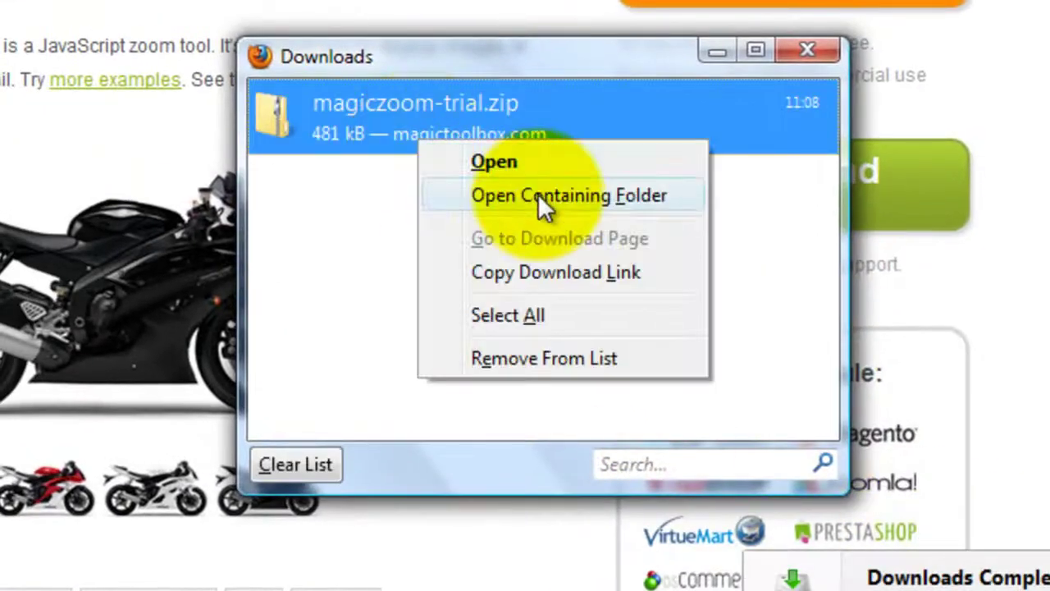
left_click(539, 193)
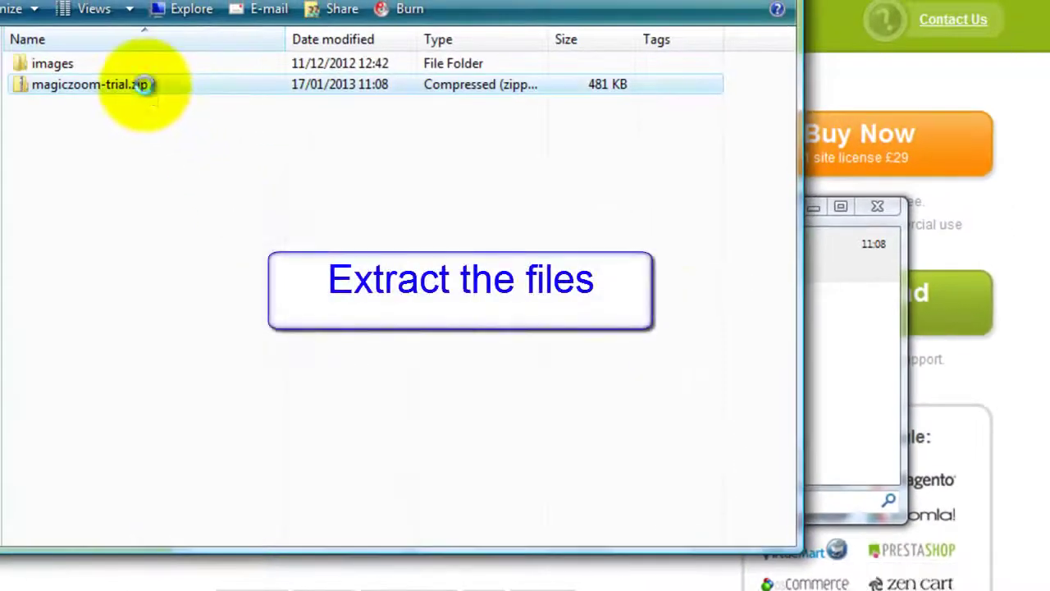
Extract magiczoom-trial.zip into the magiczoom-trial folder in Downloads
right_click(148, 87)
left_click(208, 156)
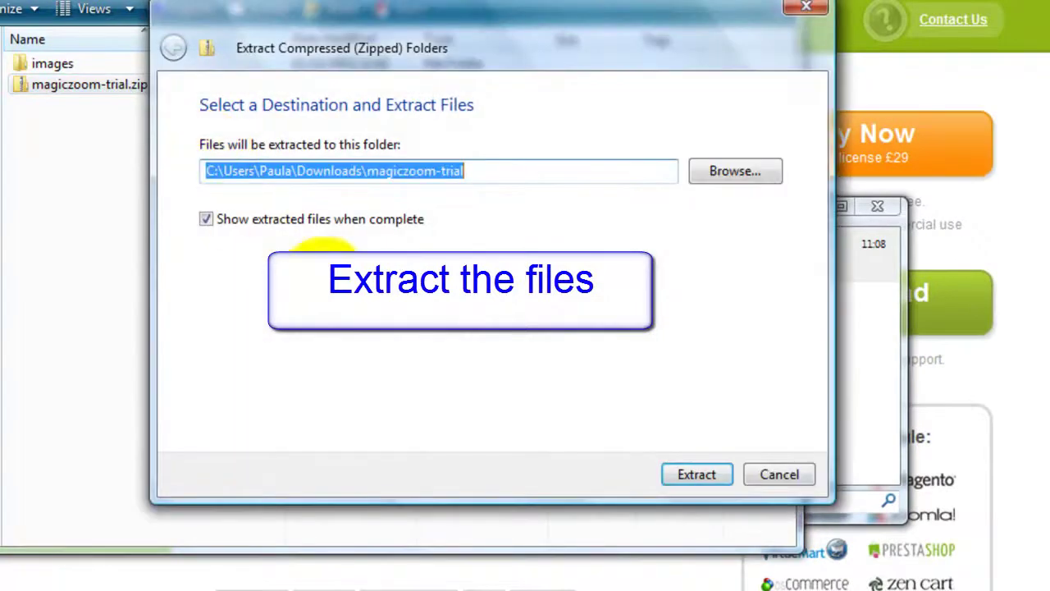
left_click(701, 476)
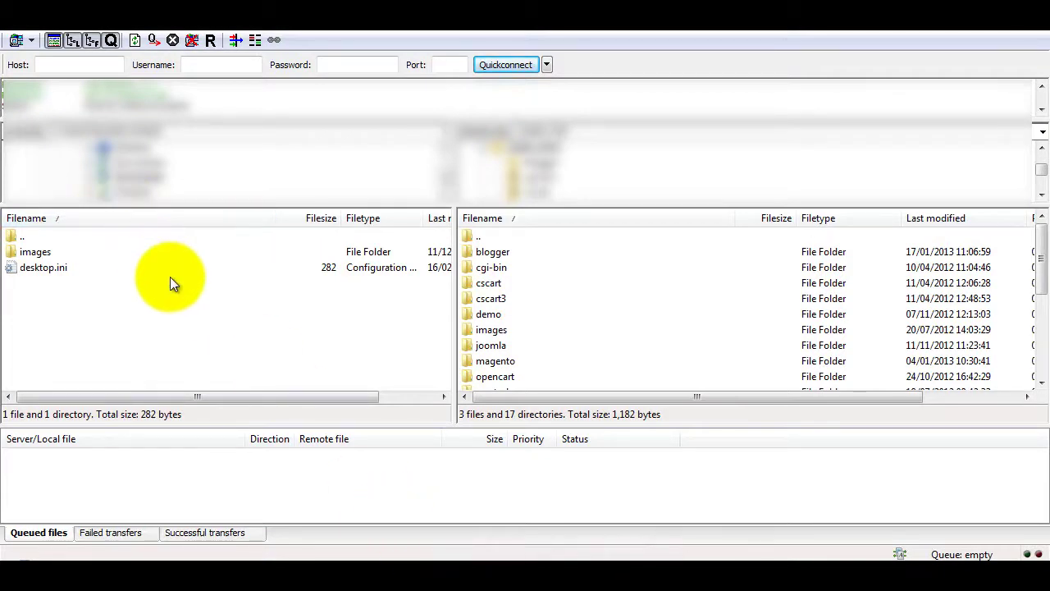
In the FTP client, refresh the local file list and open the magiczoom folder inside the extracted magiczoom-trial folders
left_click(133, 42)
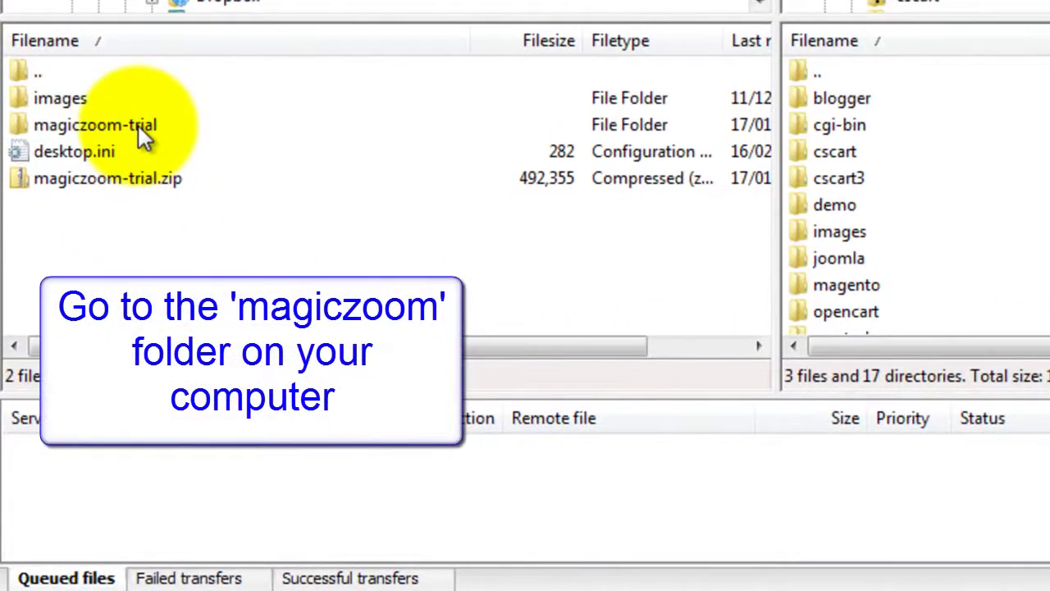
double_click(139, 126)
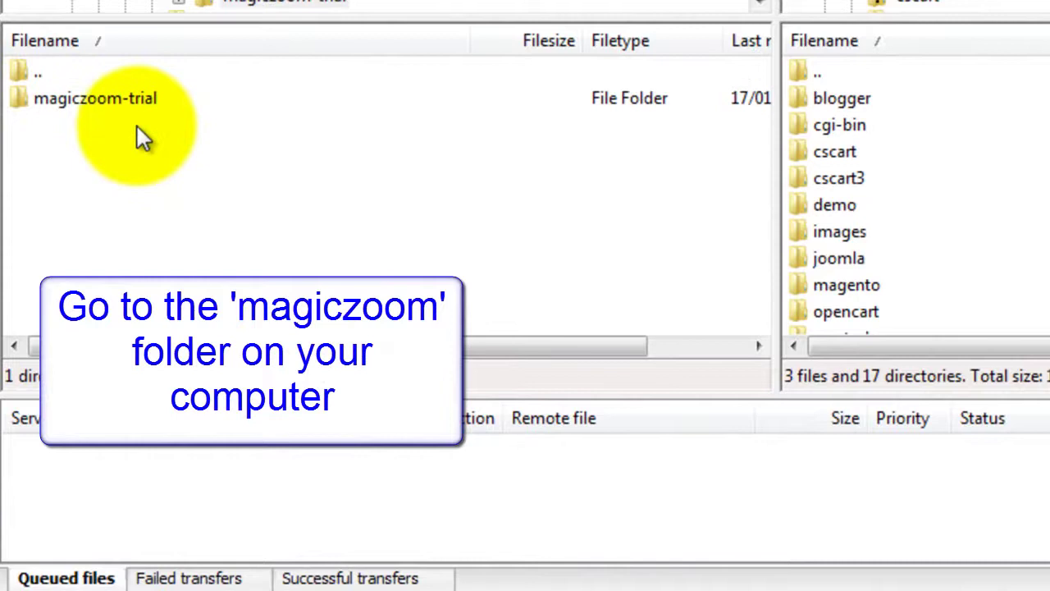
double_click(127, 102)
left_click(105, 125)
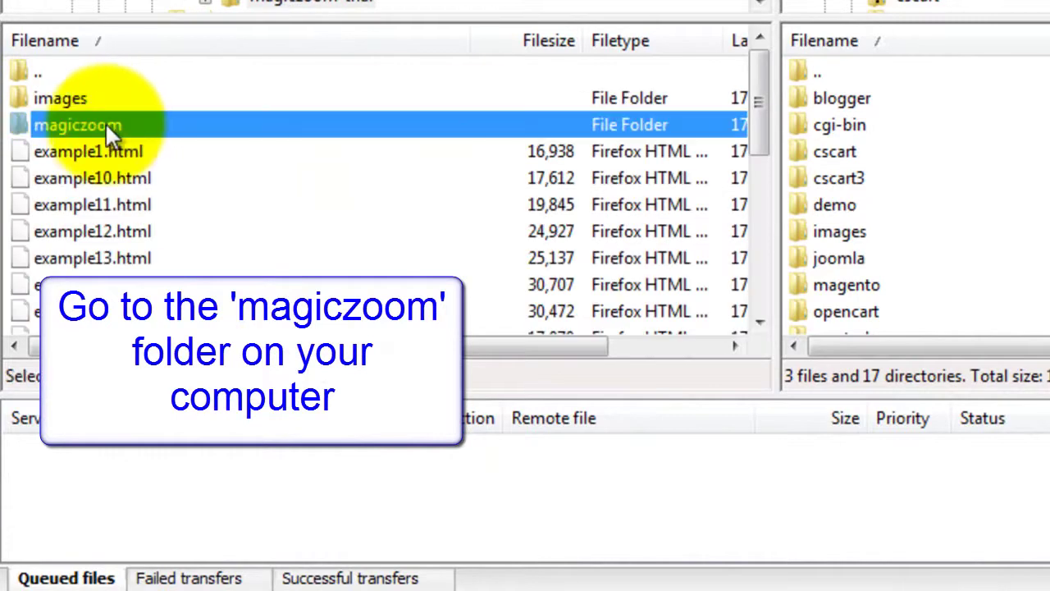
double_click(117, 124)
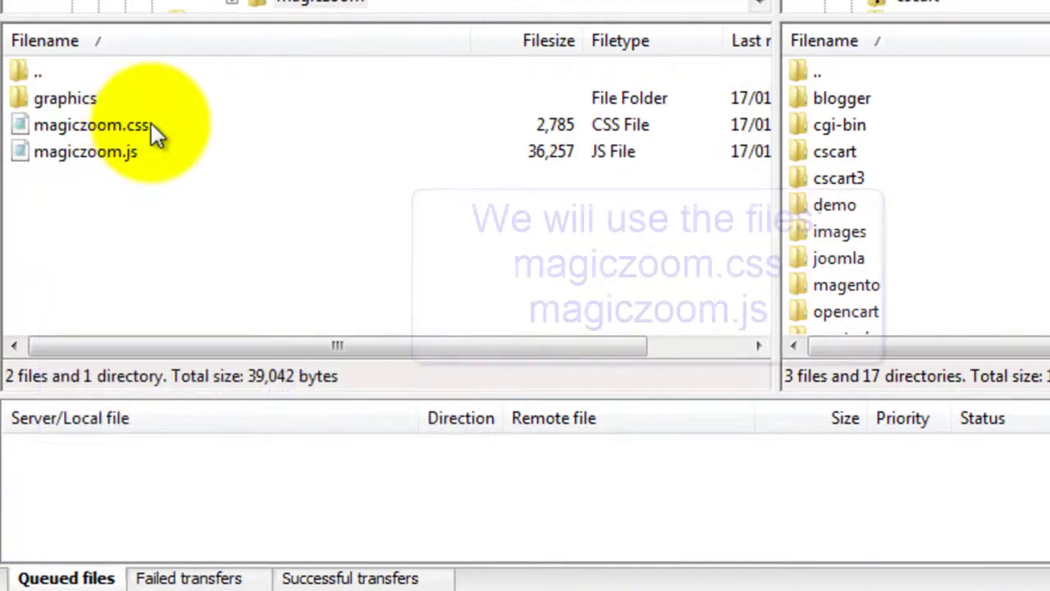
Upload magiczoom.css and magiczoom.js to the blogger folder on the server
left_click(151, 127)
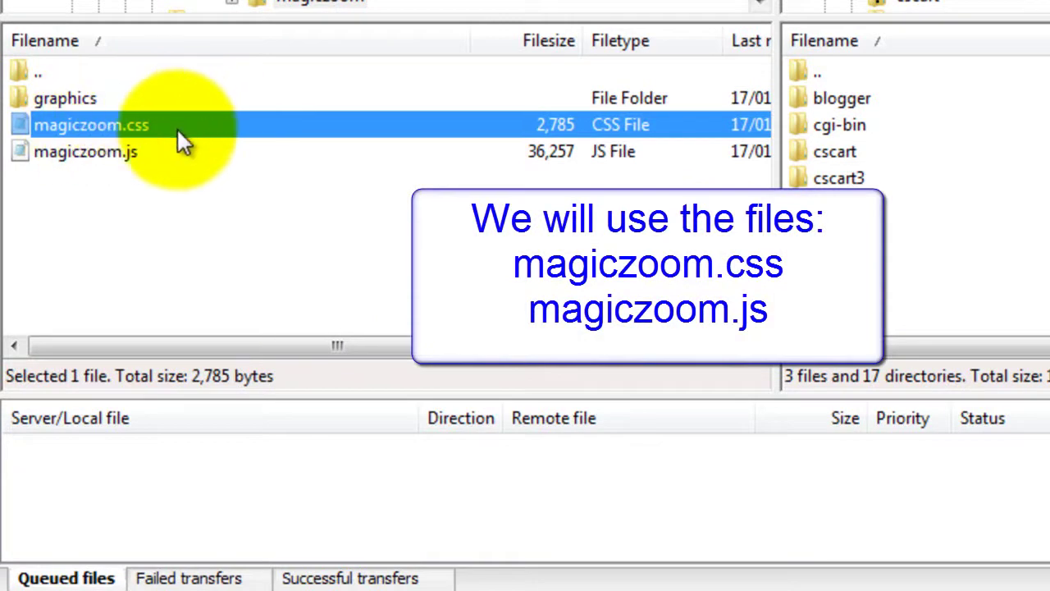
left_click(152, 151)
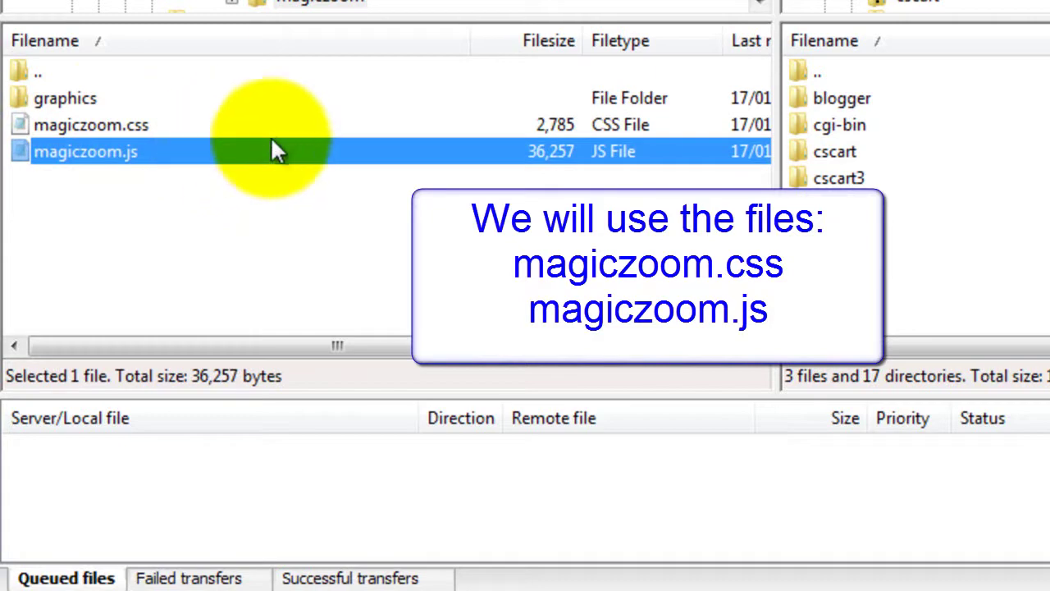
double_click(859, 98)
left_click(154, 124)
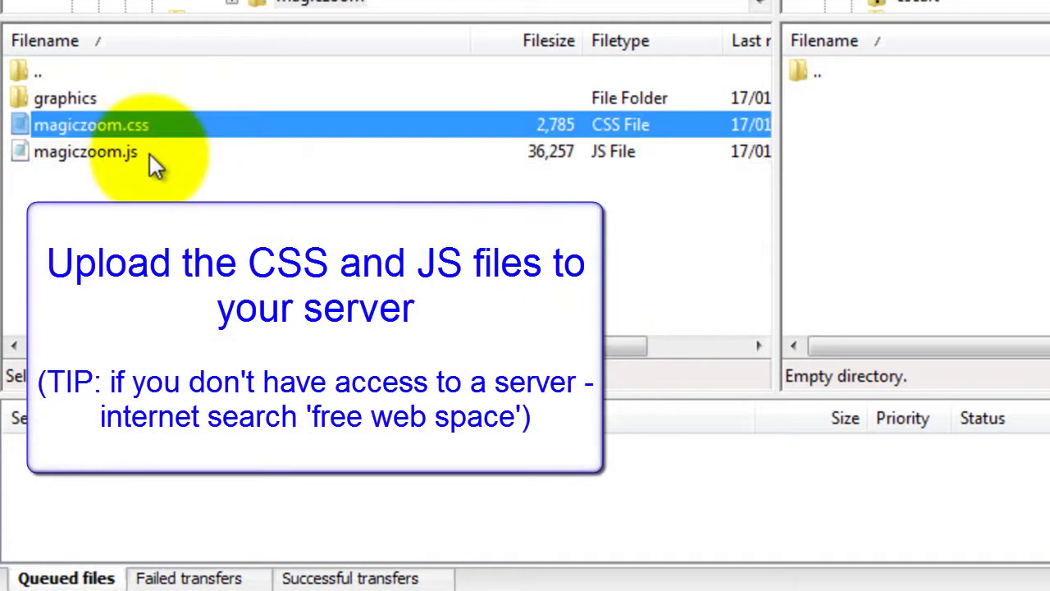
left_click(190, 151, "shift")
left_click_drag(190, 151, 1038, 182)
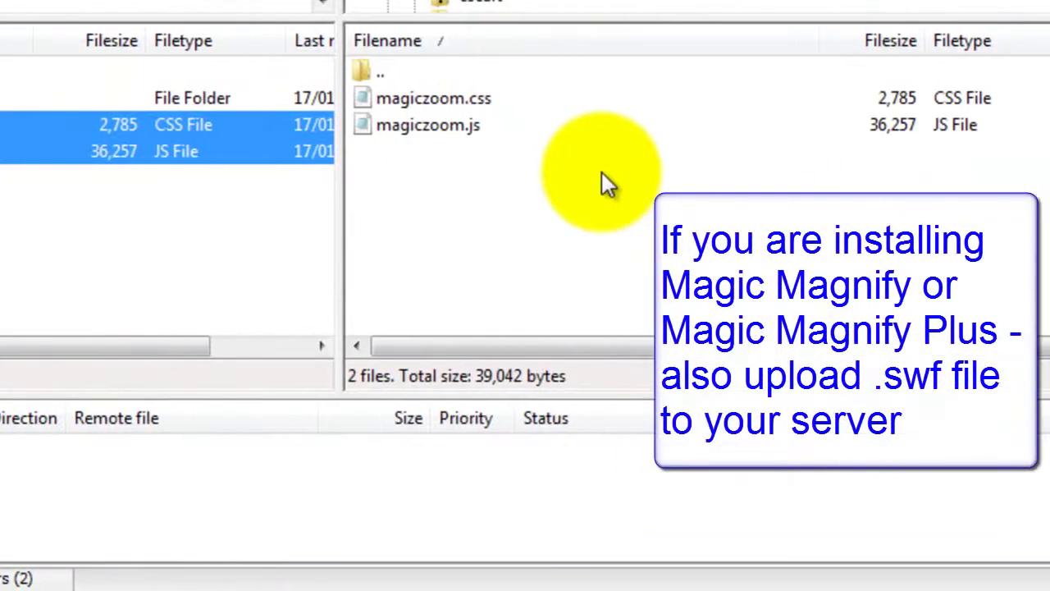
left_click(607, 185)
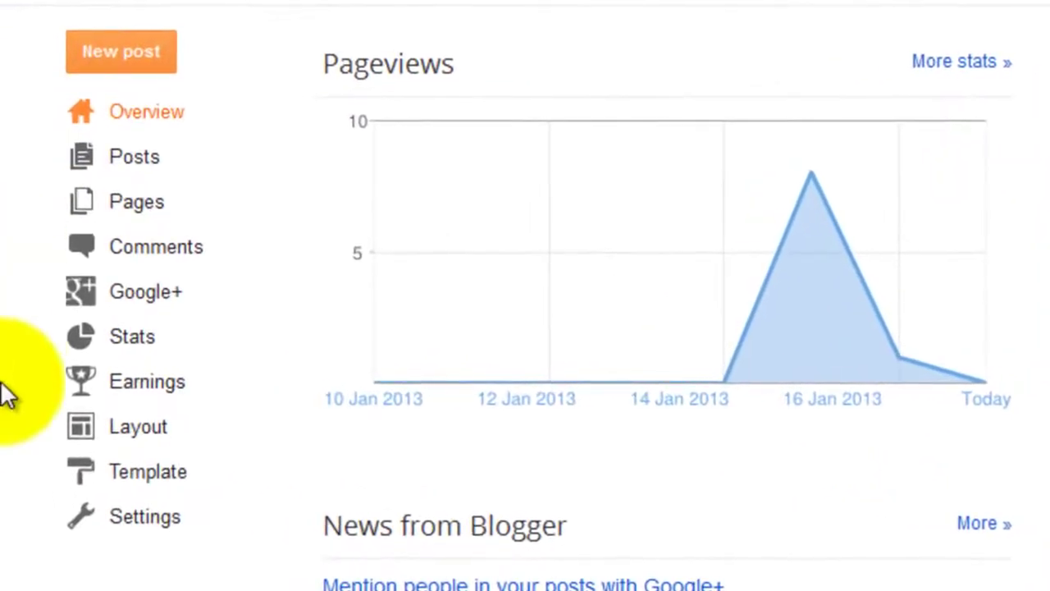
Switch to Blogger, open the blog template's HTML for editing and locate the <head> tag
left_click(169, 484)
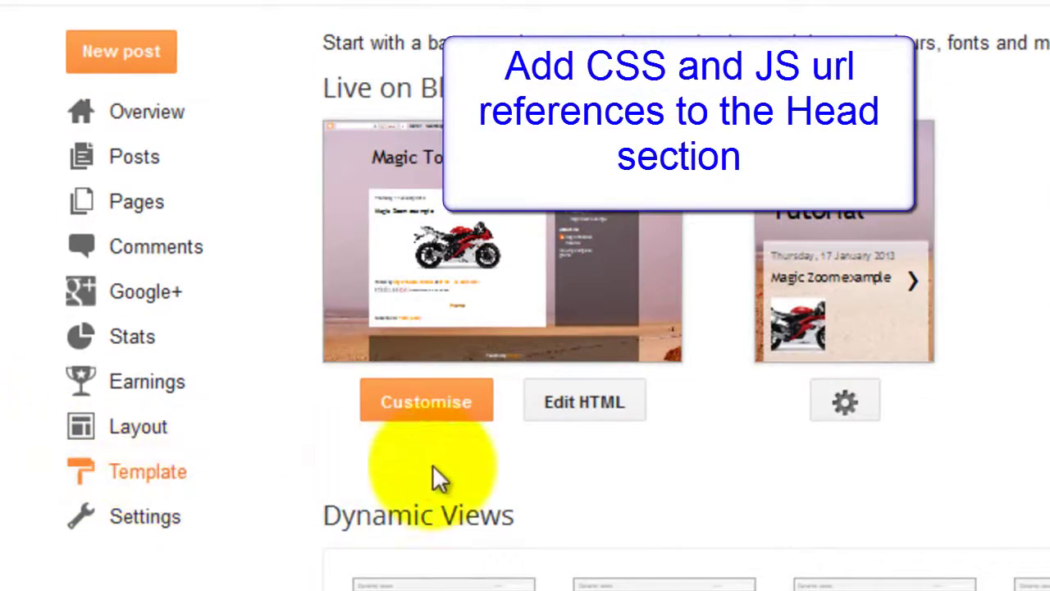
left_click(592, 414)
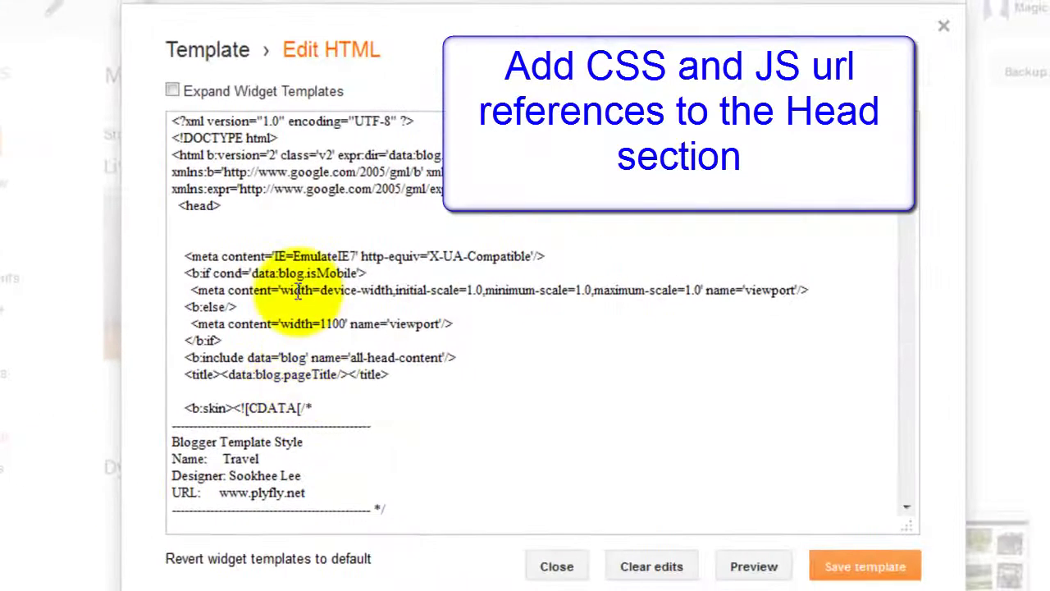
left_click_drag(222, 205, 164, 206)
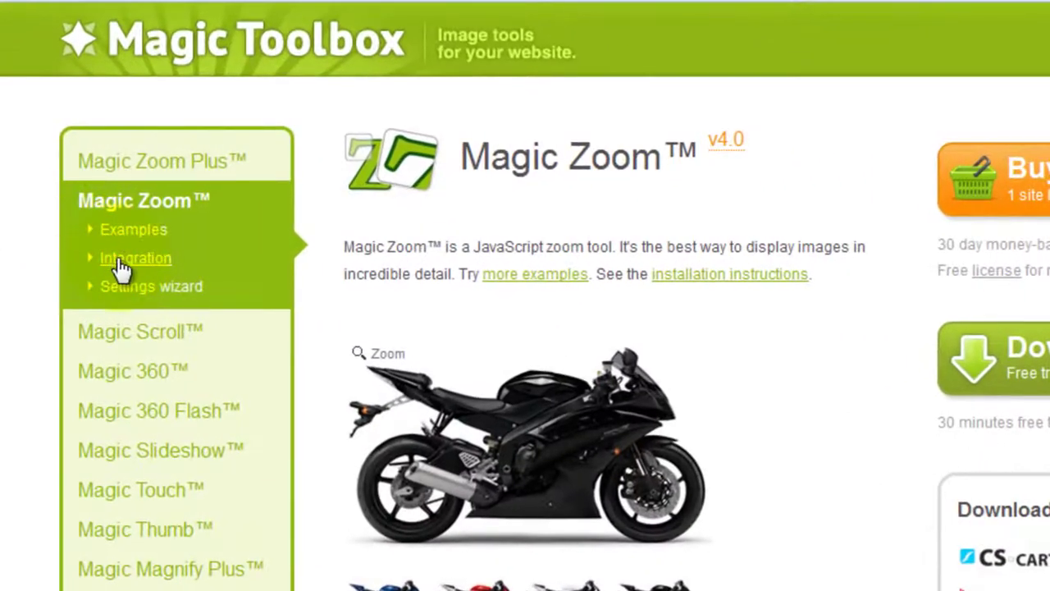
Switch to the Magic Zoom site and copy the CSS and JS reference code from the integration page's installation instructions
left_click(119, 261)
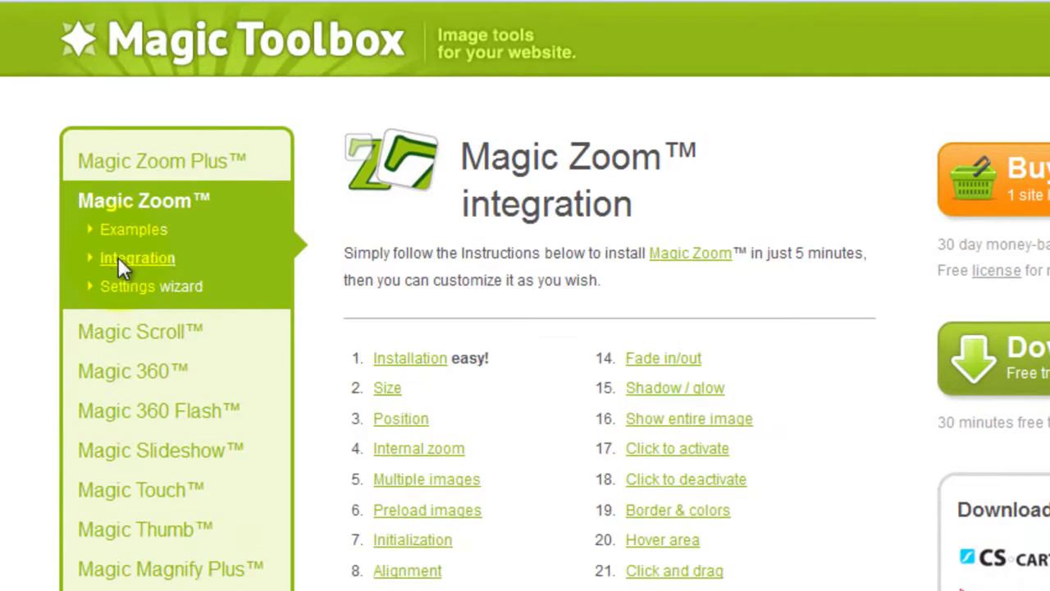
left_click(416, 361)
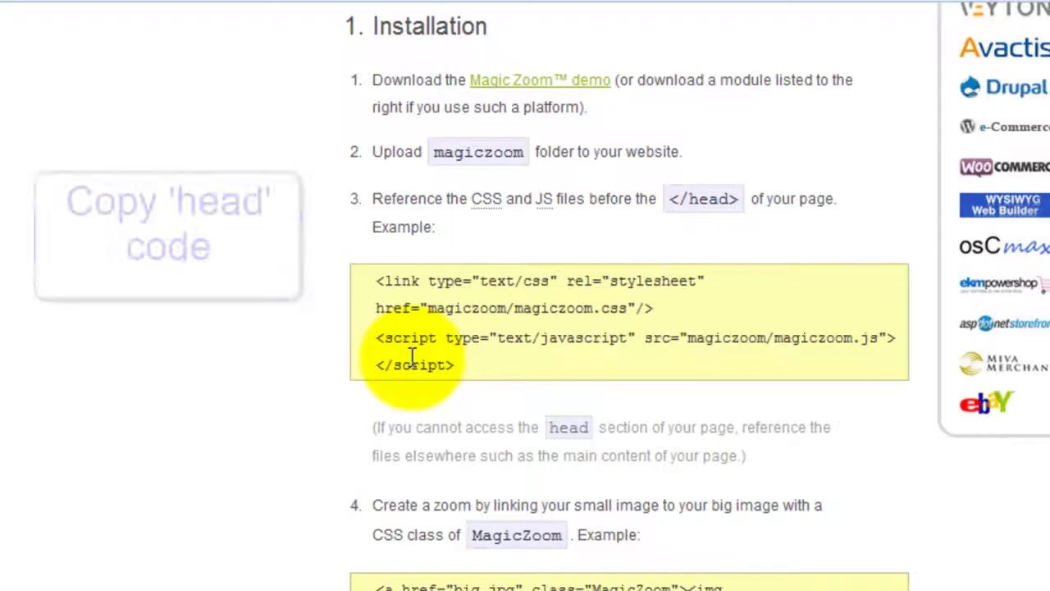
left_click_drag(467, 358, 367, 283)
right_click(389, 309)
left_click(523, 325)
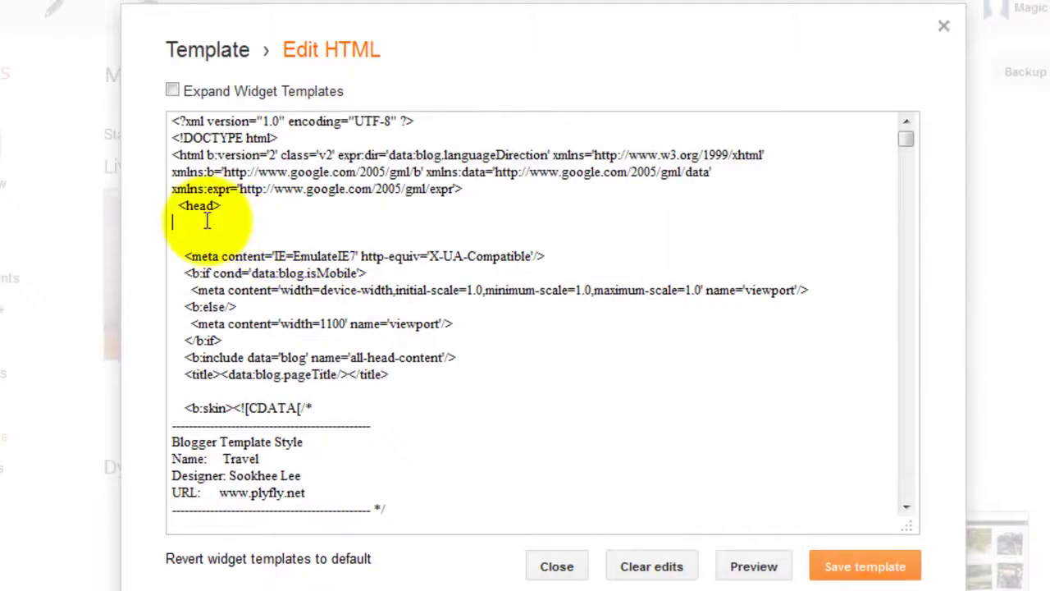
Back in the Blogger template HTML, paste the copied CSS link and JS script lines below the <head> tag
right_click(206, 222)
left_click(271, 312)
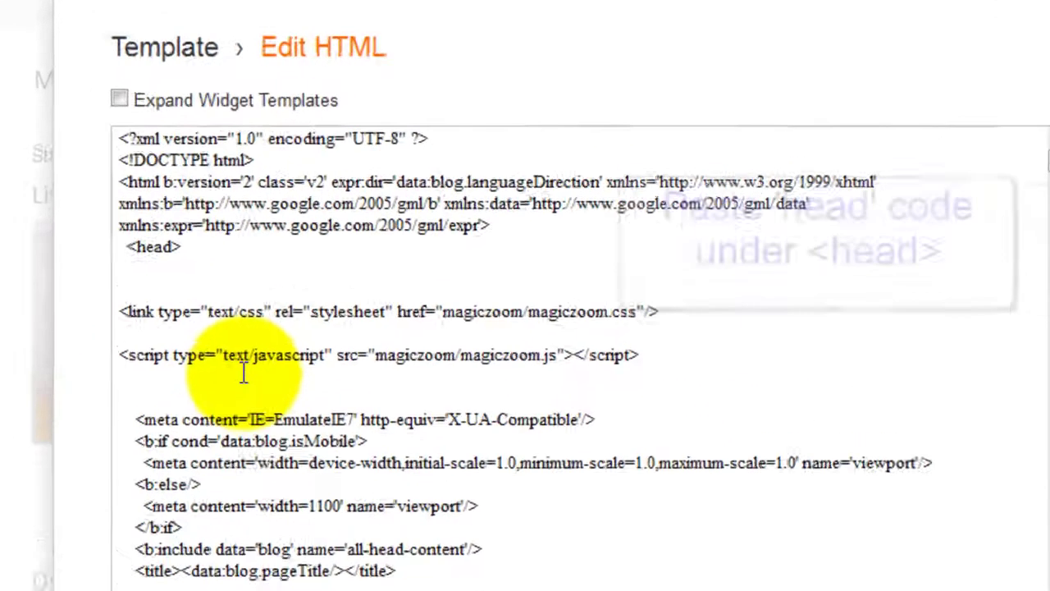
left_click_drag(121, 314, 633, 324)
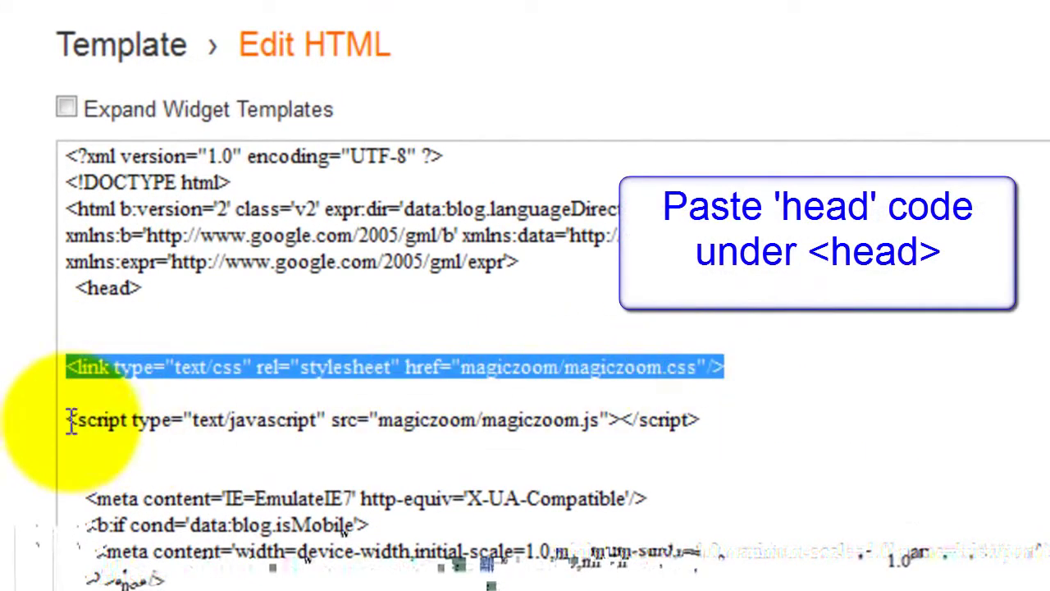
left_click_drag(69, 420, 741, 424)
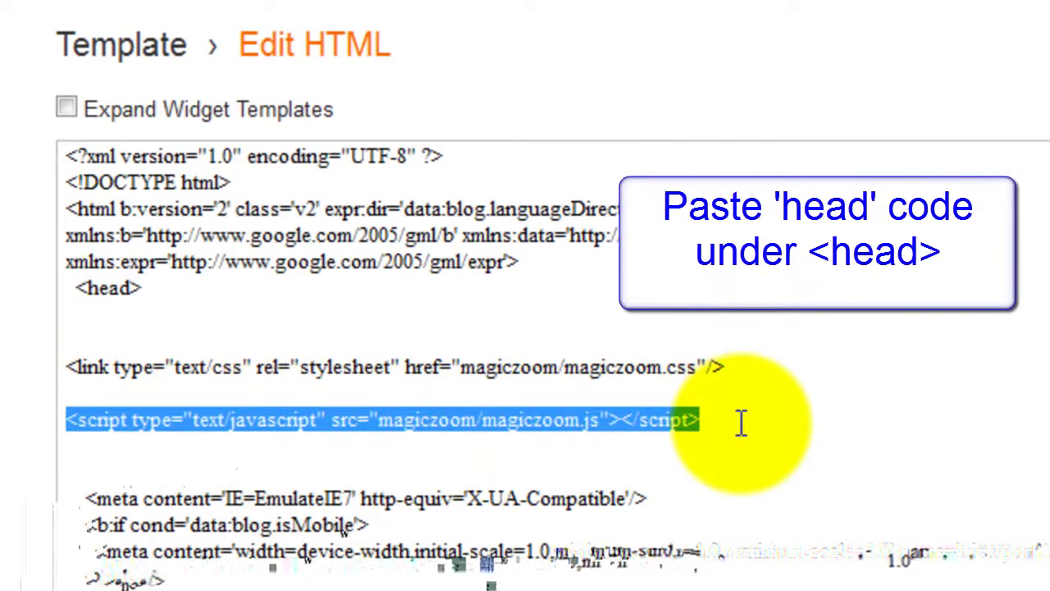
Replace the magiczoom folder in the stylesheet link's href with the web address of the uploaded CSS file's server folder
left_click(479, 420)
left_click_drag(463, 367, 554, 369)
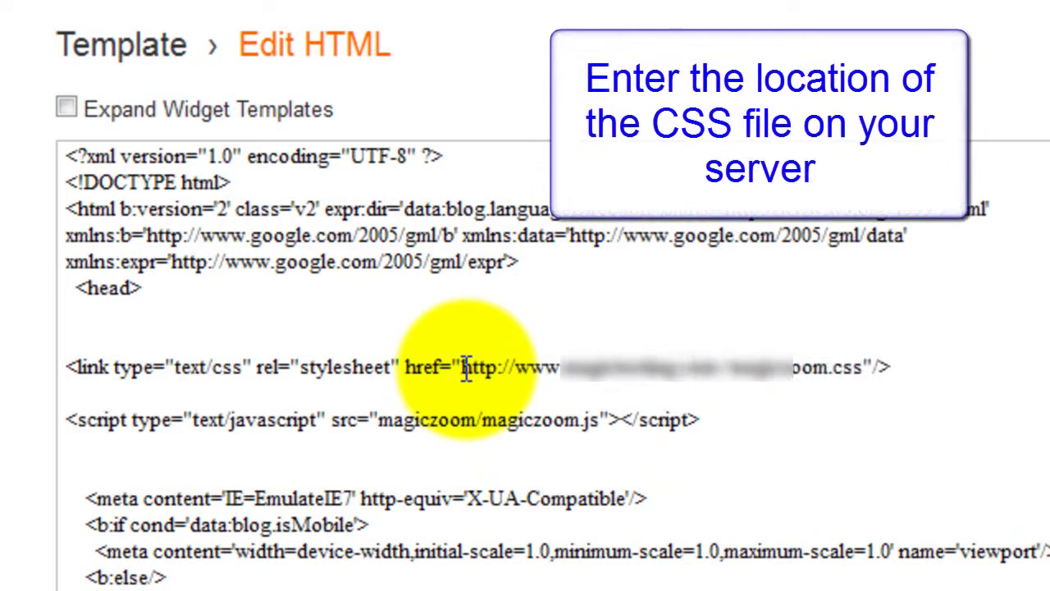
Copy the server folder address from the CSS link over the magiczoom folder in the script's src, and check both URLs
left_click_drag(790, 367, 462, 367)
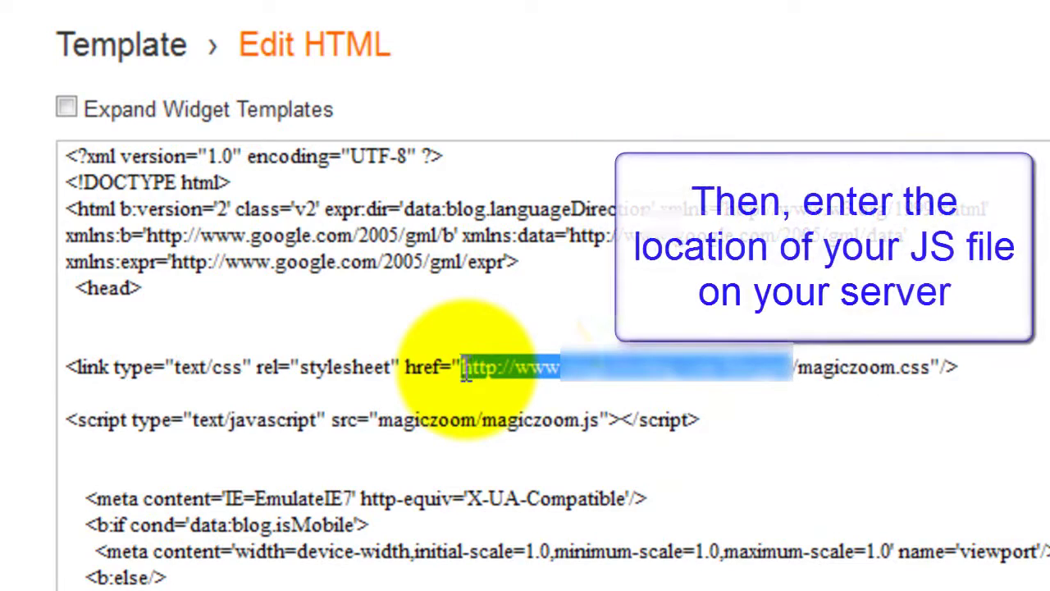
right_click(532, 373)
left_click(628, 484)
left_click_drag(476, 422, 379, 420)
right_click(392, 437)
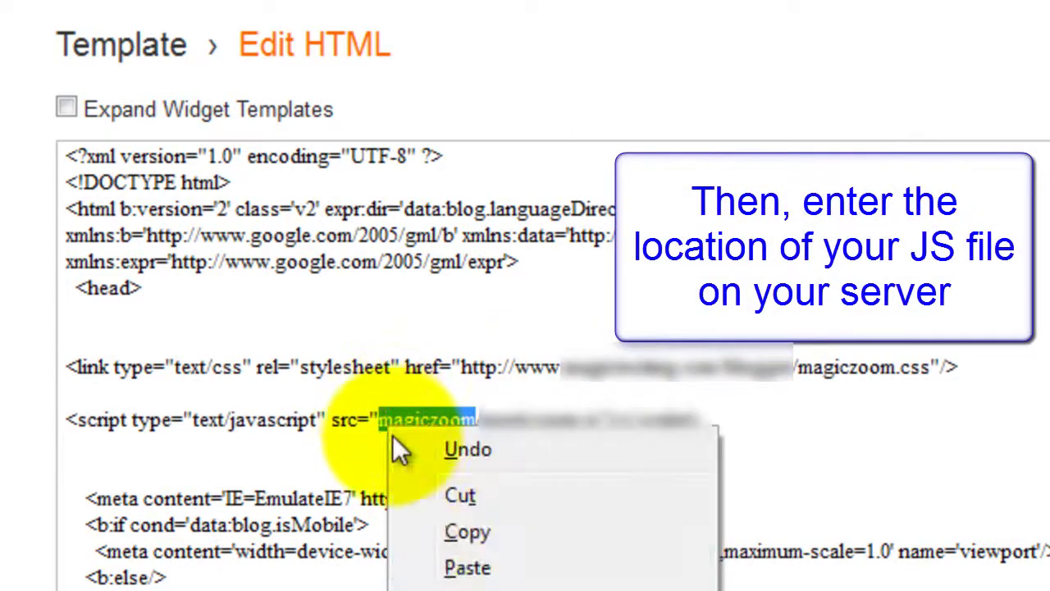
left_click(466, 567)
left_click_drag(932, 367, 464, 368)
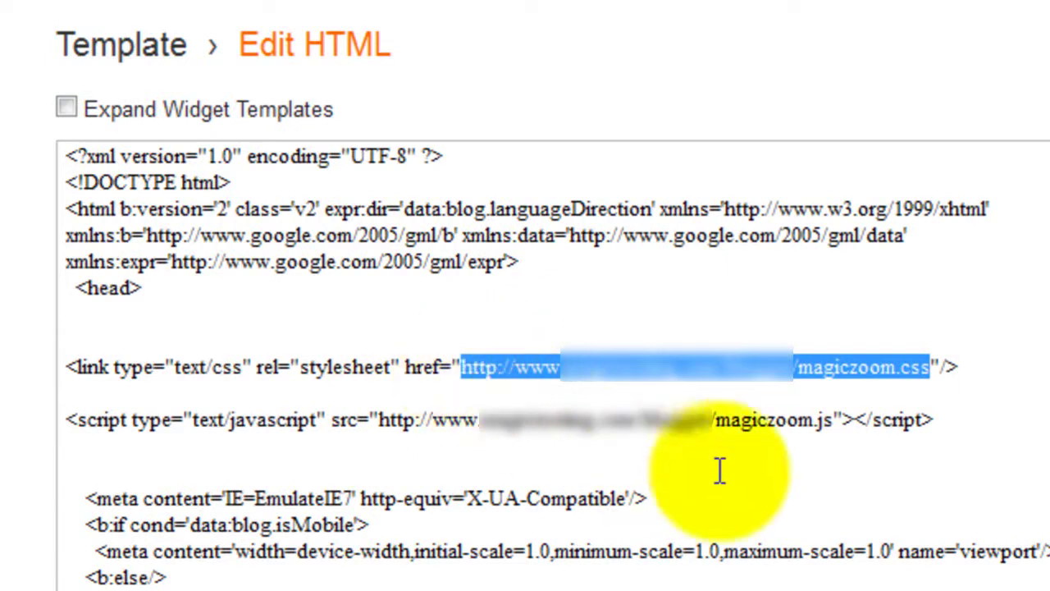
left_click_drag(834, 420, 397, 419)
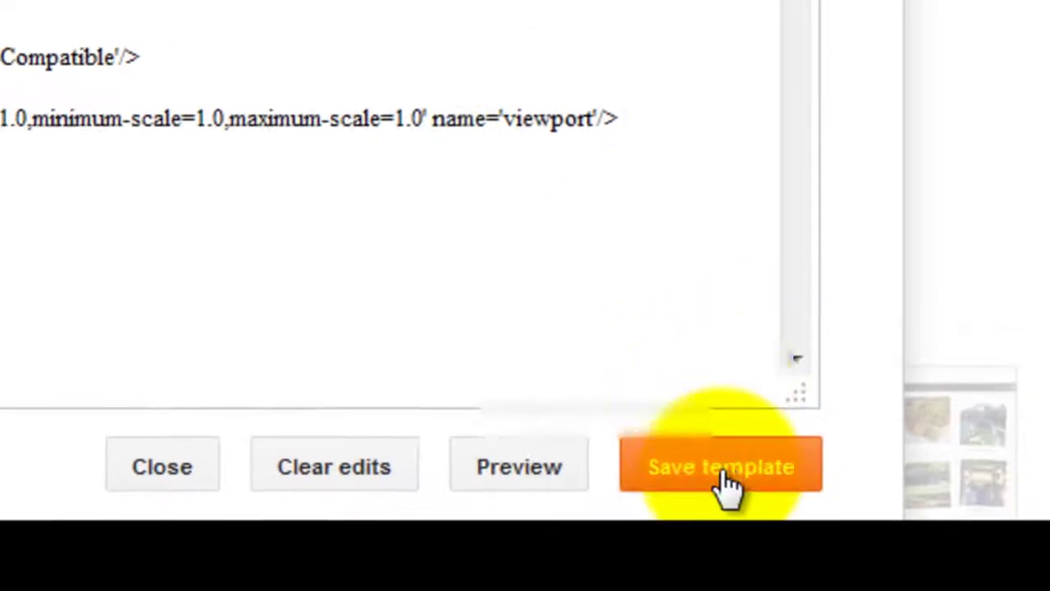
Save the edited template and leave its HTML editor for the blog's overview
left_click(722, 475)
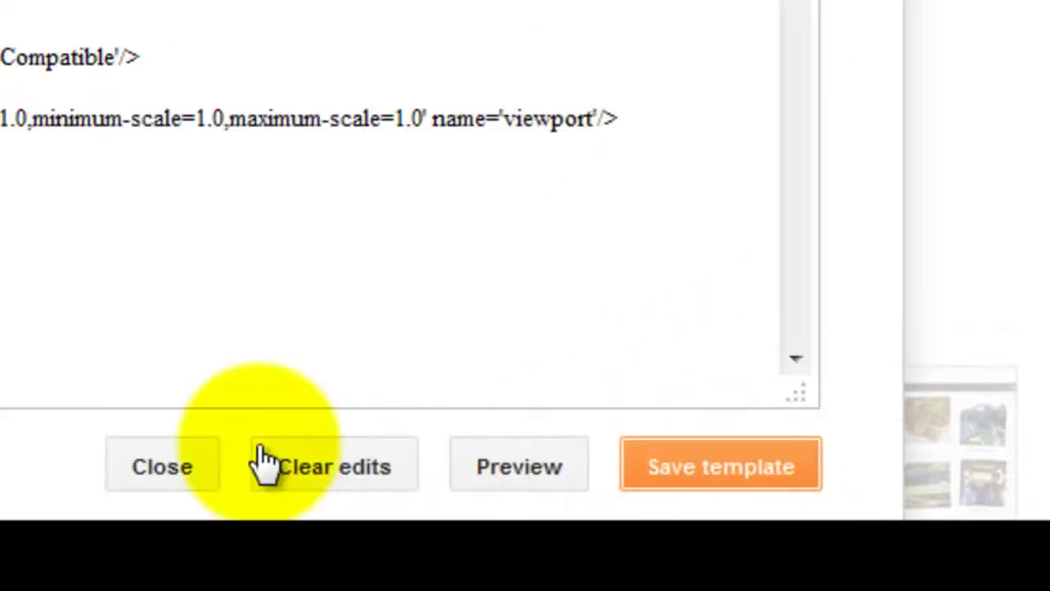
left_click(174, 467)
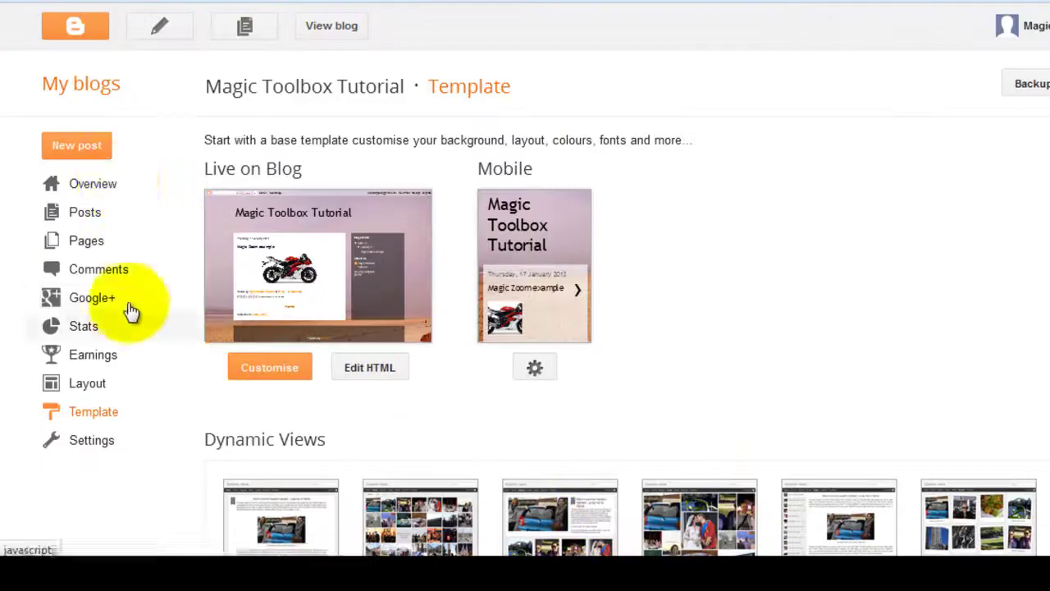
left_click(100, 186)
Create a new blog post titled "Magic Zoom example"
left_click(74, 147)
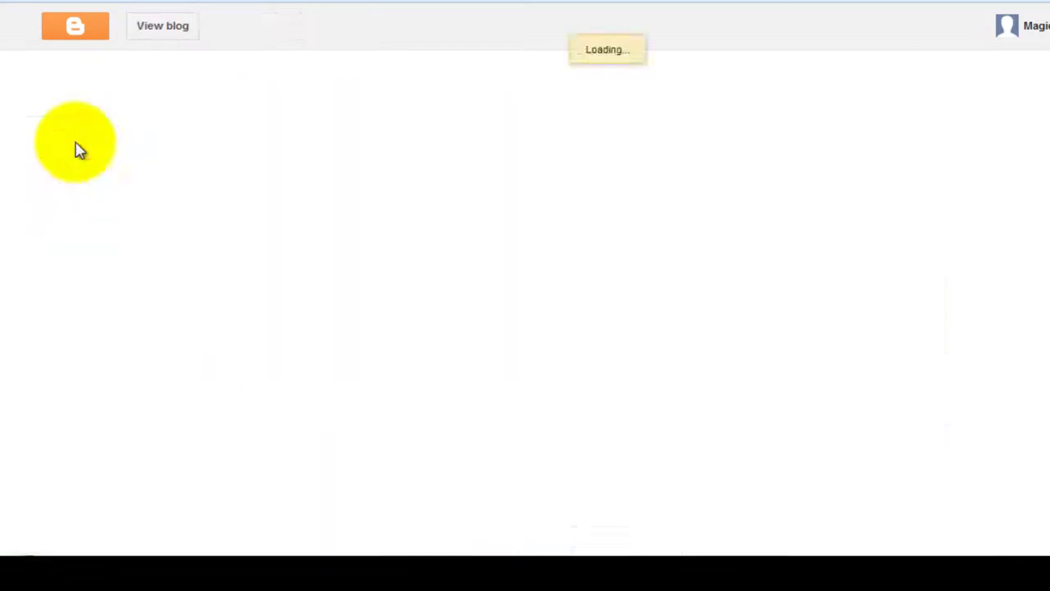
left_click(327, 69)
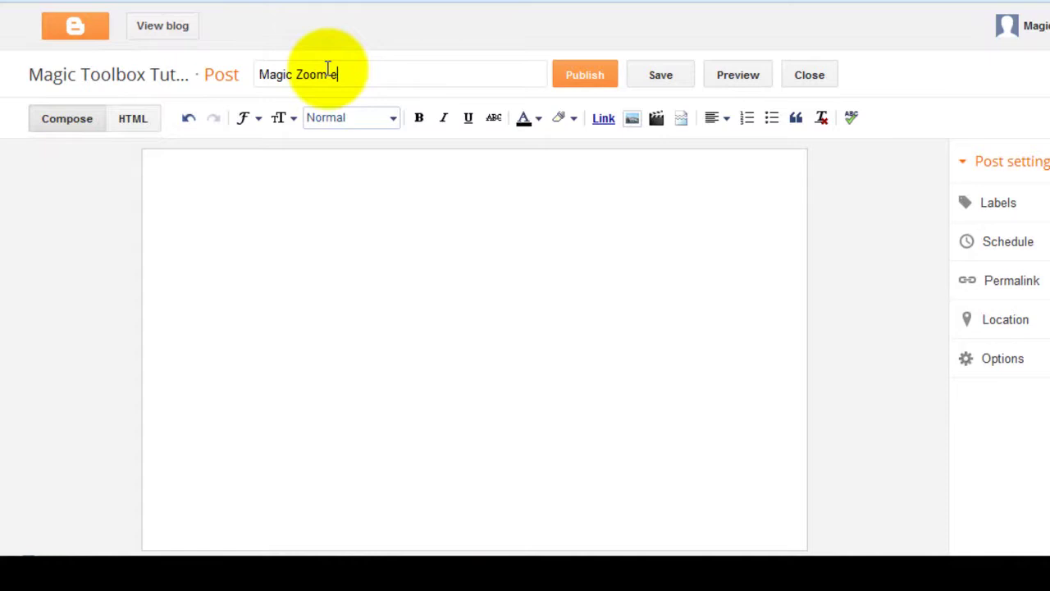
type("Magic Zoom example")
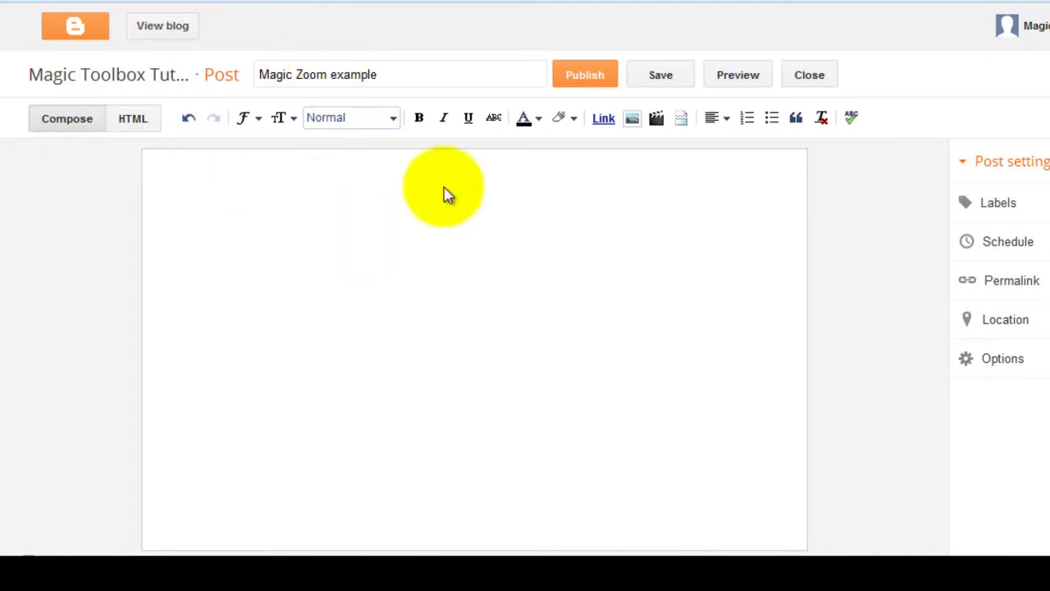
Look through the motorcycle images already uploaded to this blog in the post's image picker, and close it without inserting one
left_click(633, 119)
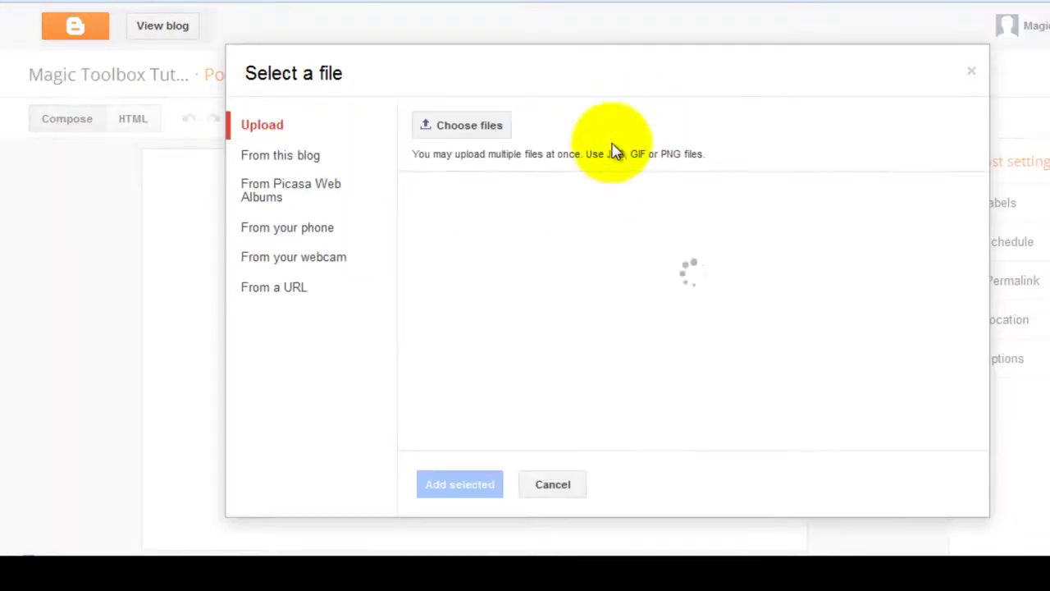
left_click(259, 159)
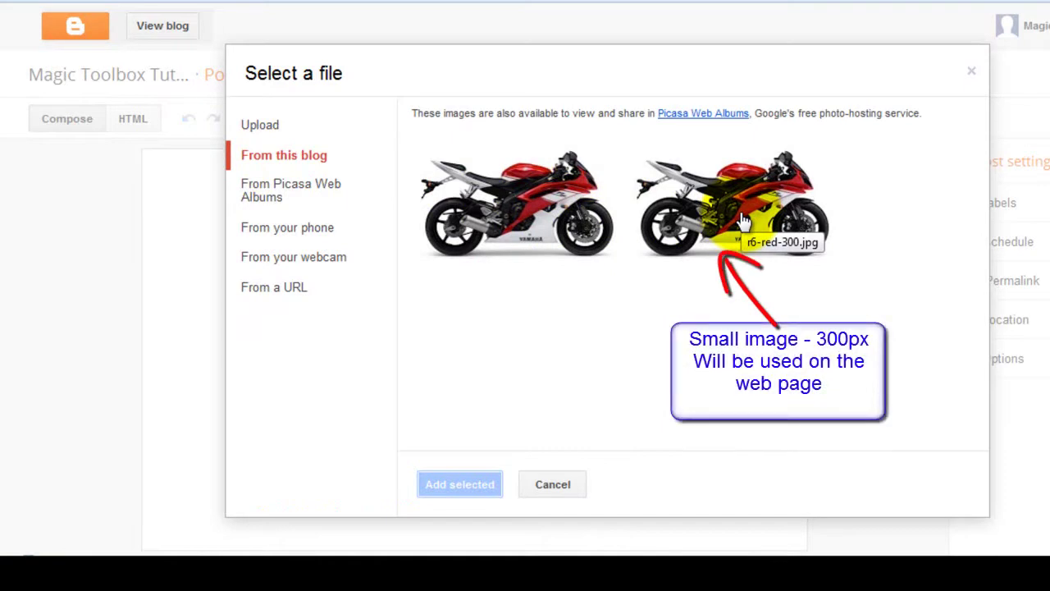
left_click(565, 485)
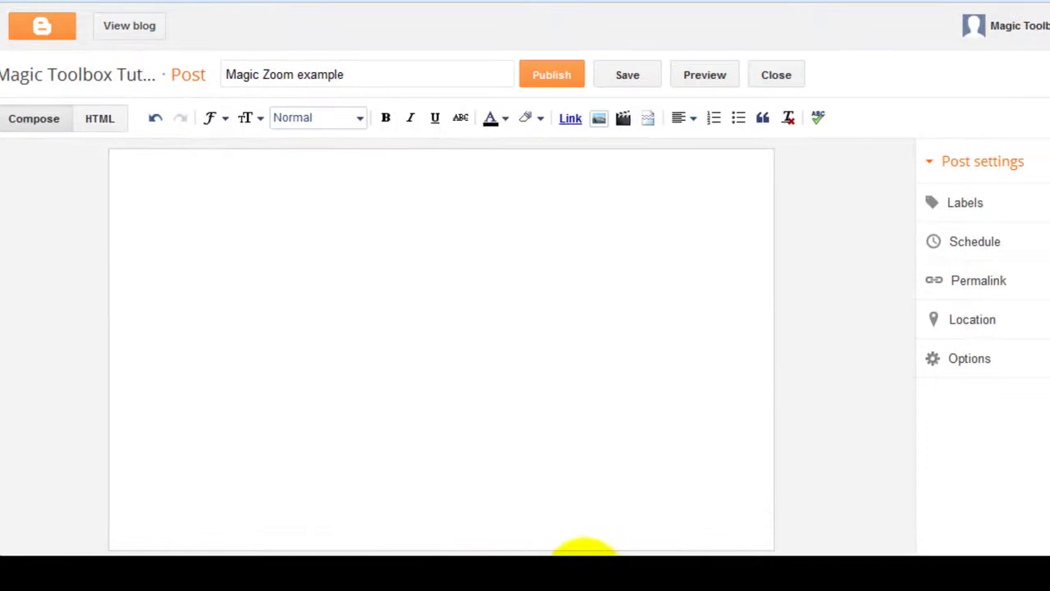
Switch to Notepad to check the stored URL of the large image r6-red-1000.jpg, and return to the Blogger post
left_click(616, 554)
left_click_drag(986, 18, 252, 17)
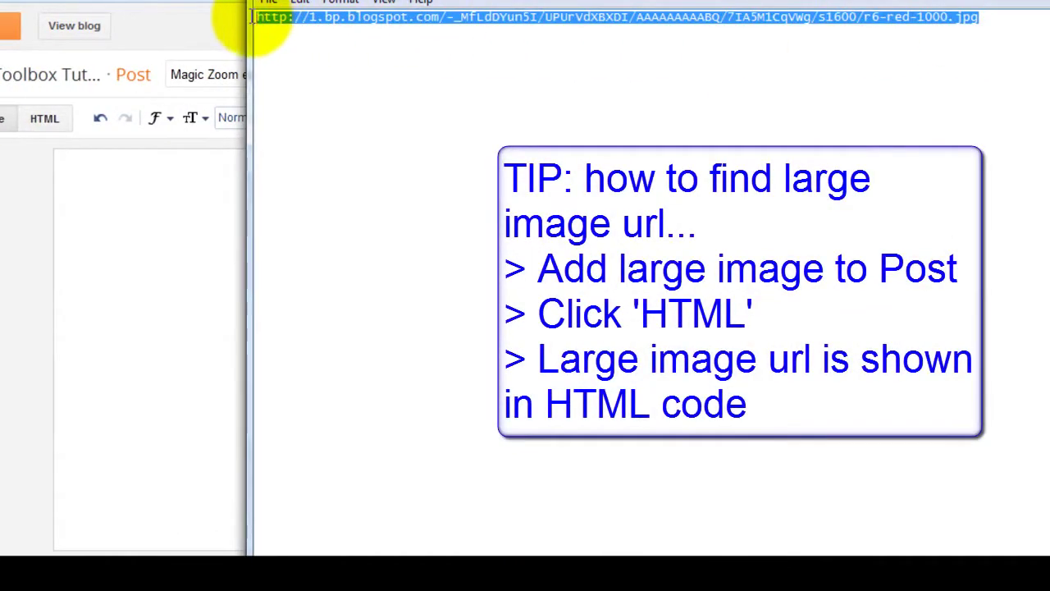
left_click(326, 30)
key("alt+Tab")
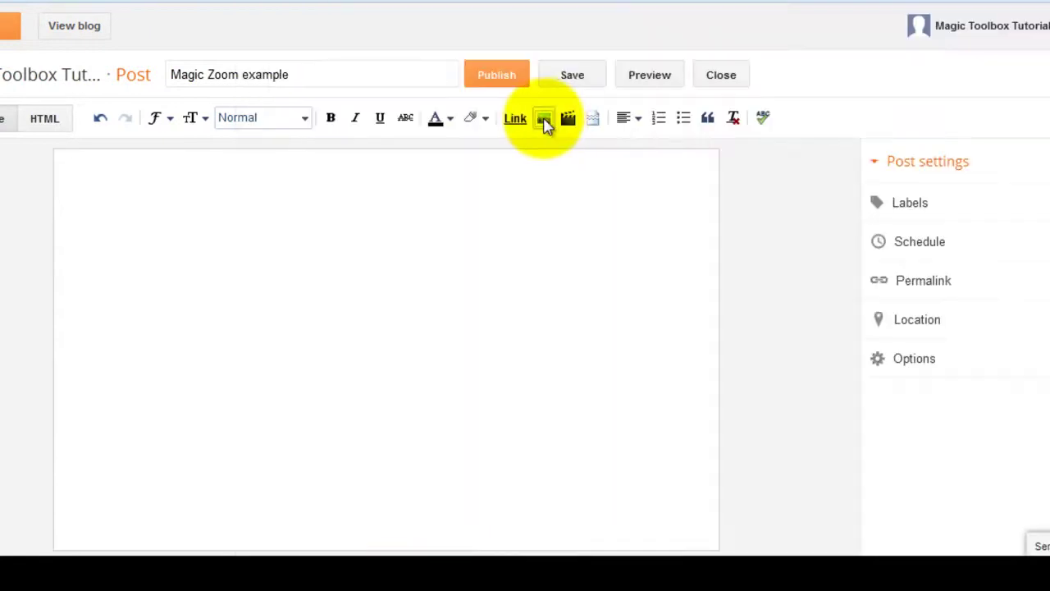
Insert the small motorcycle image r6-red-300.jpg from this blog's images into the post
left_click(544, 119)
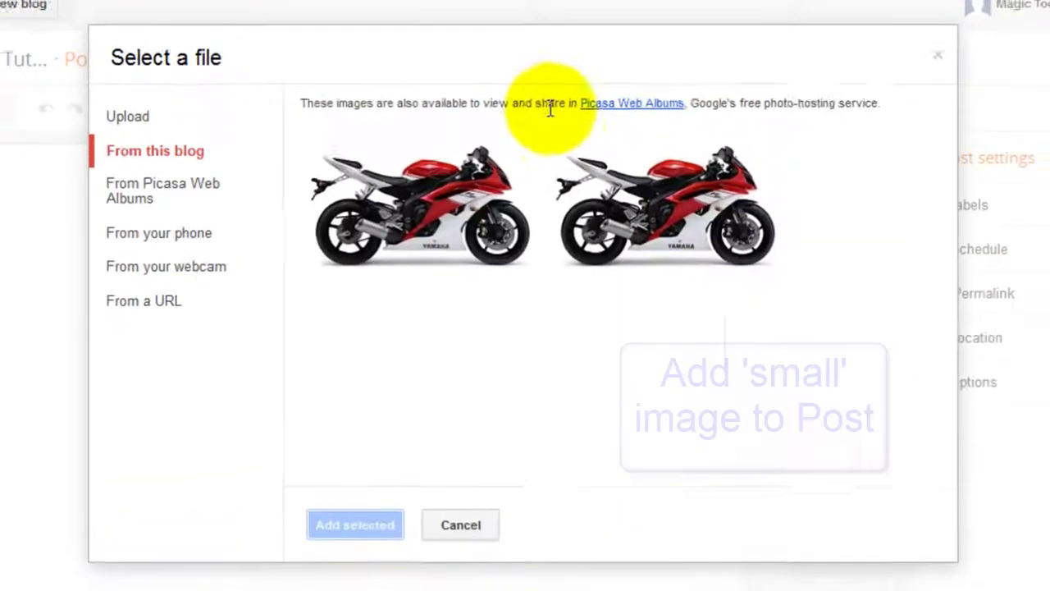
left_click(692, 222)
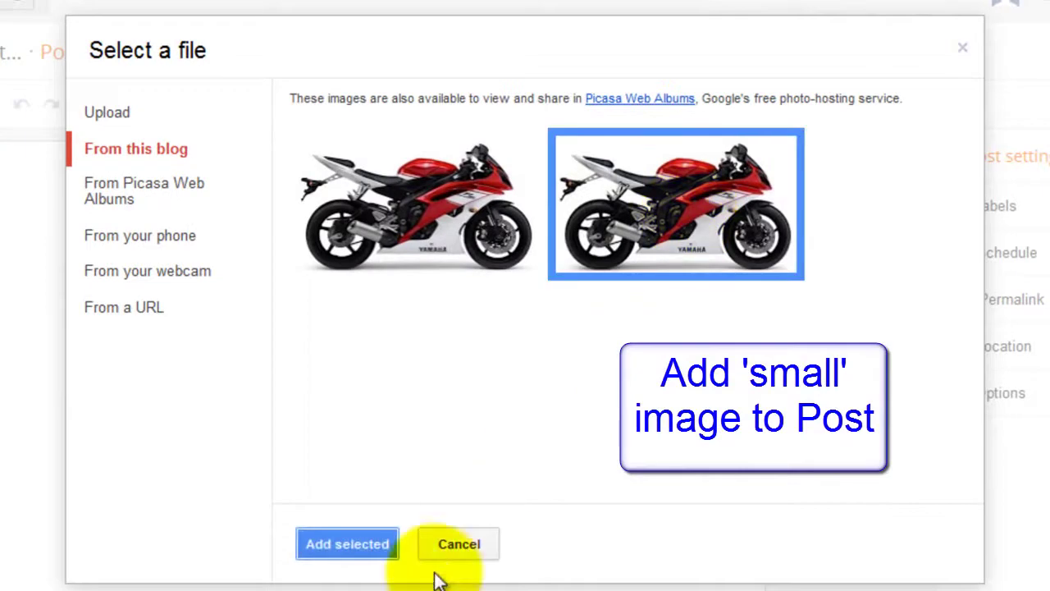
left_click(341, 541)
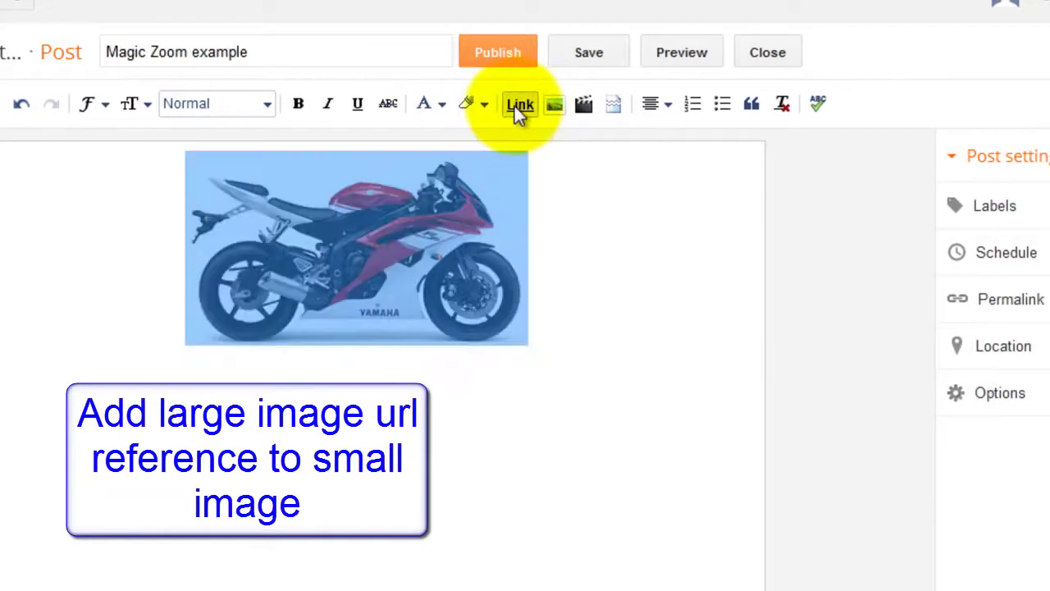
Link the small image to the web address of r6-red-1000.jpg, using the URL copied from Notepad
left_click(516, 105)
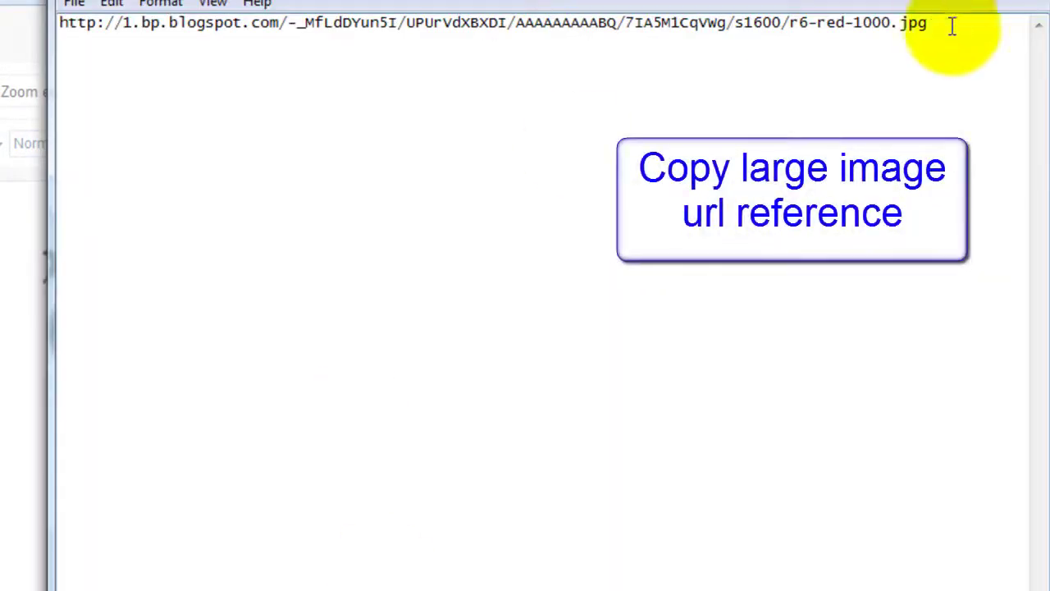
left_click_drag(949, 25, 87, 24)
right_click(88, 24)
left_click(145, 95)
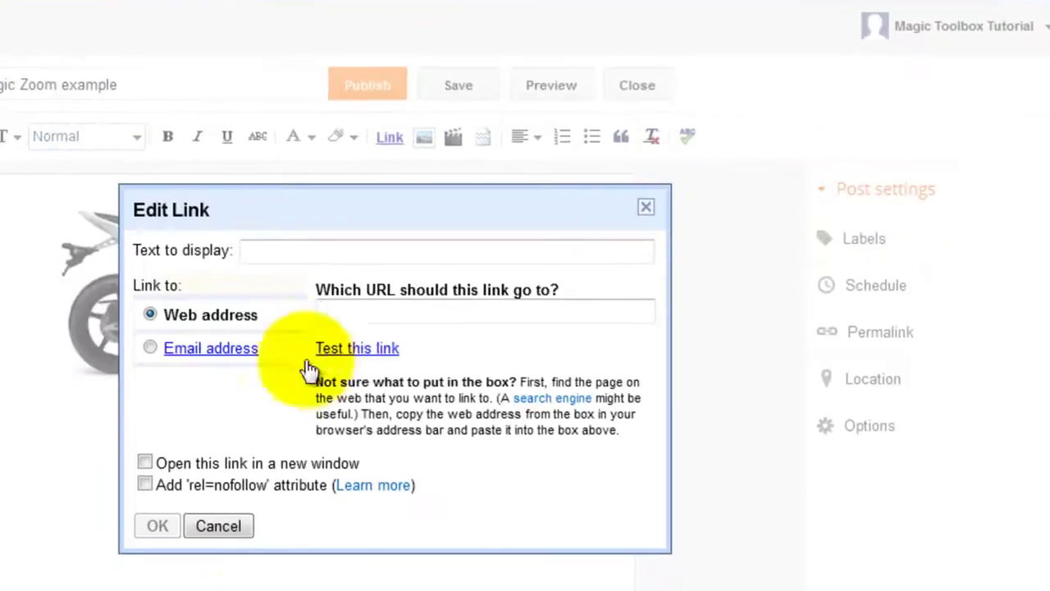
left_click(348, 311)
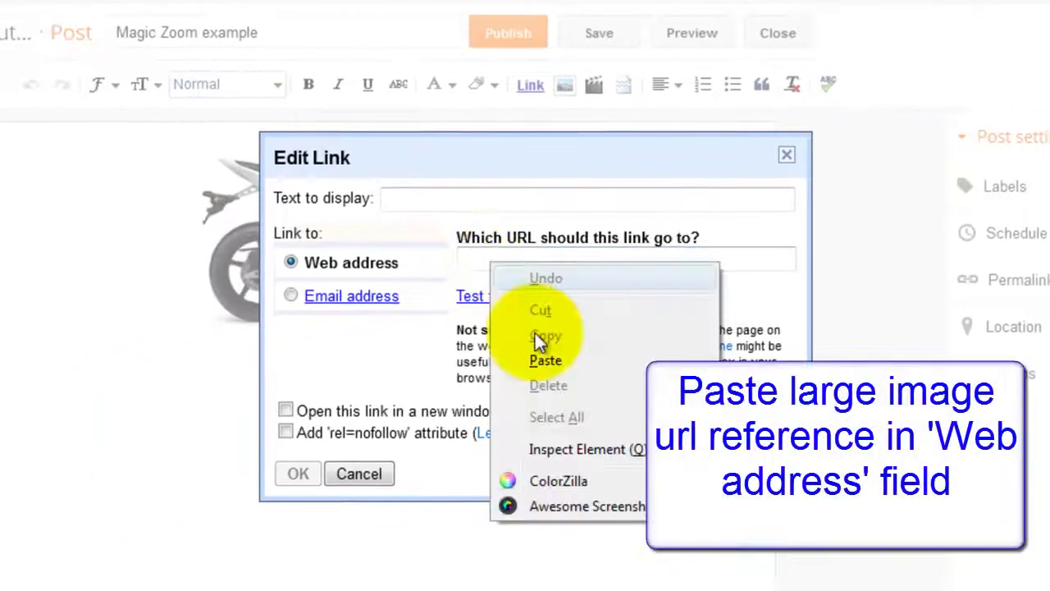
left_click(553, 363)
left_click(296, 475)
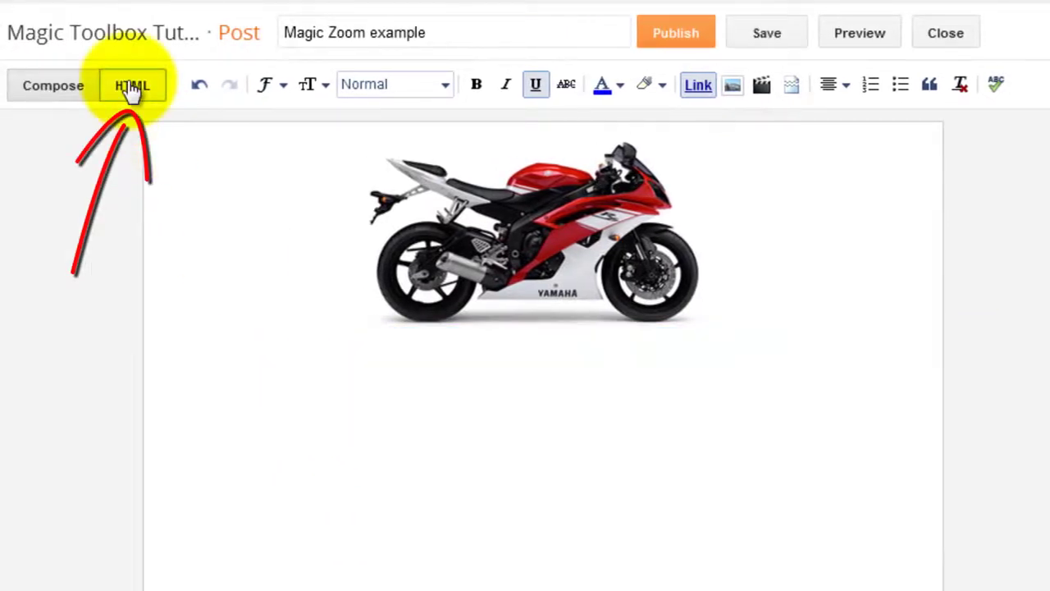
Switch the post to HTML editing and open the post's options to check the compose mode setting
left_click(130, 87)
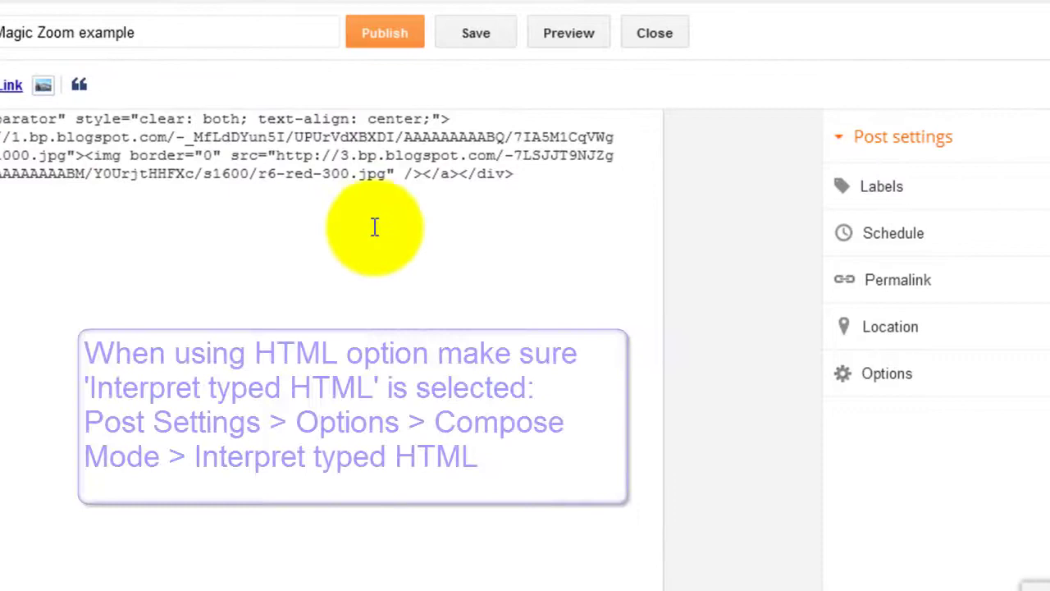
left_click(868, 381)
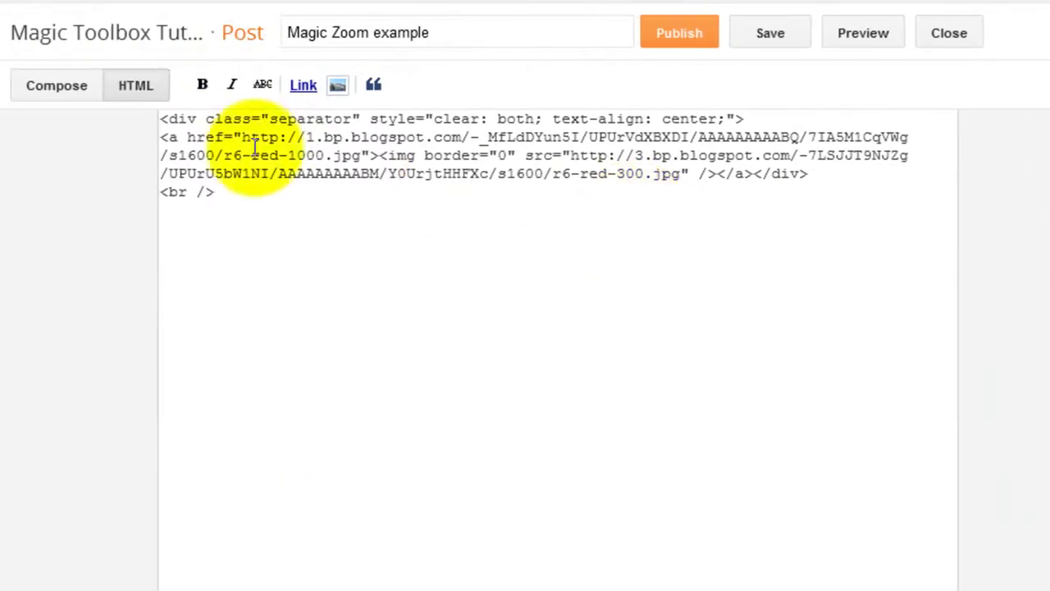
Examine the large image reference in the link's href and the small image reference in the img src
left_click_drag(187, 137, 353, 152)
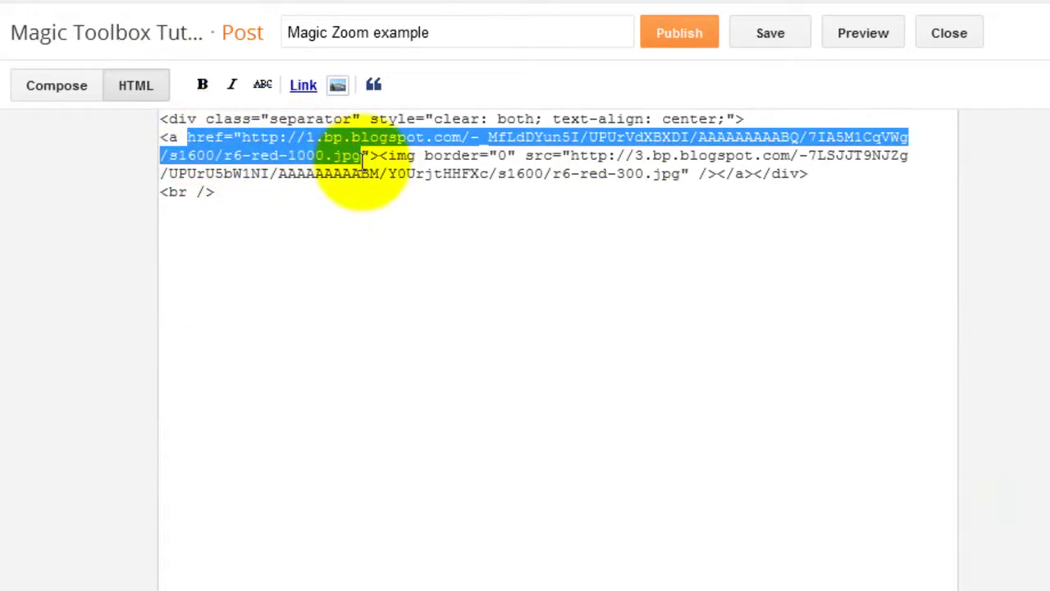
left_click(572, 156)
left_click_drag(548, 164, 630, 179)
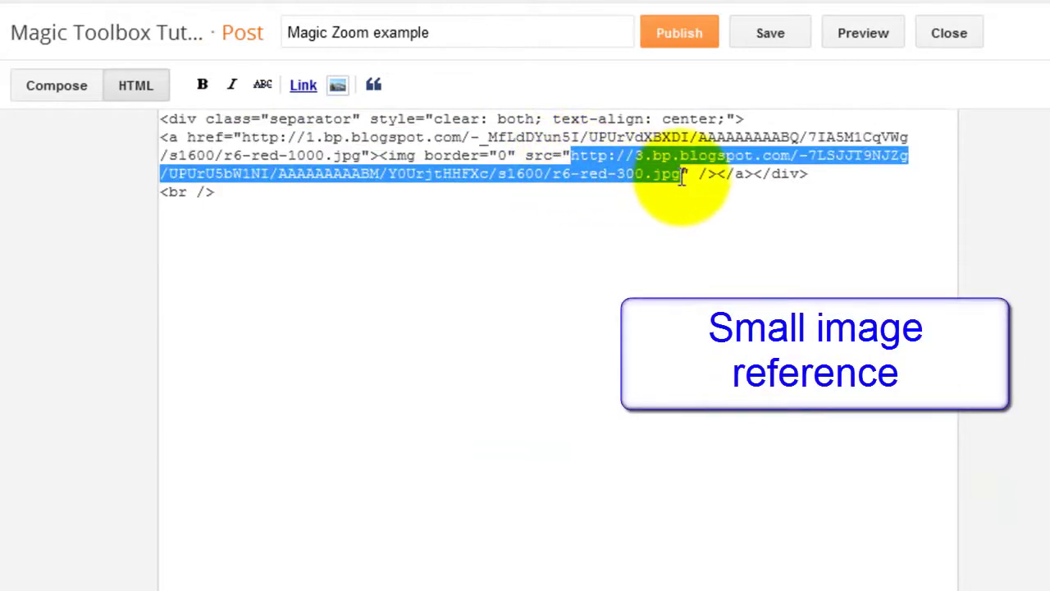
Add class="MagicZoom" to the image's link tag, before its href attribute
left_click(187, 137)
type("cla")
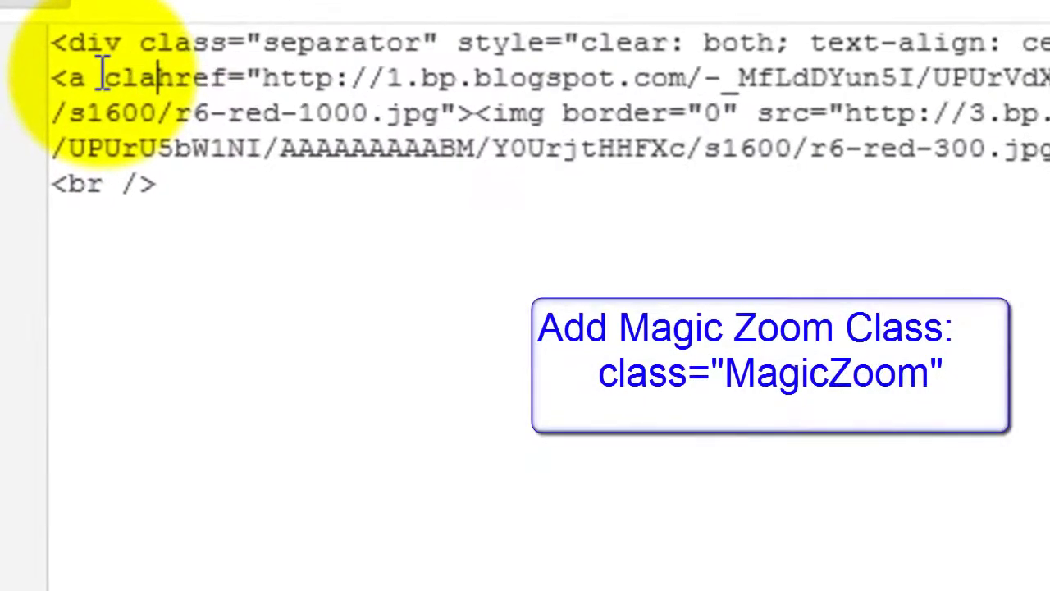
type("ss=\"\"")
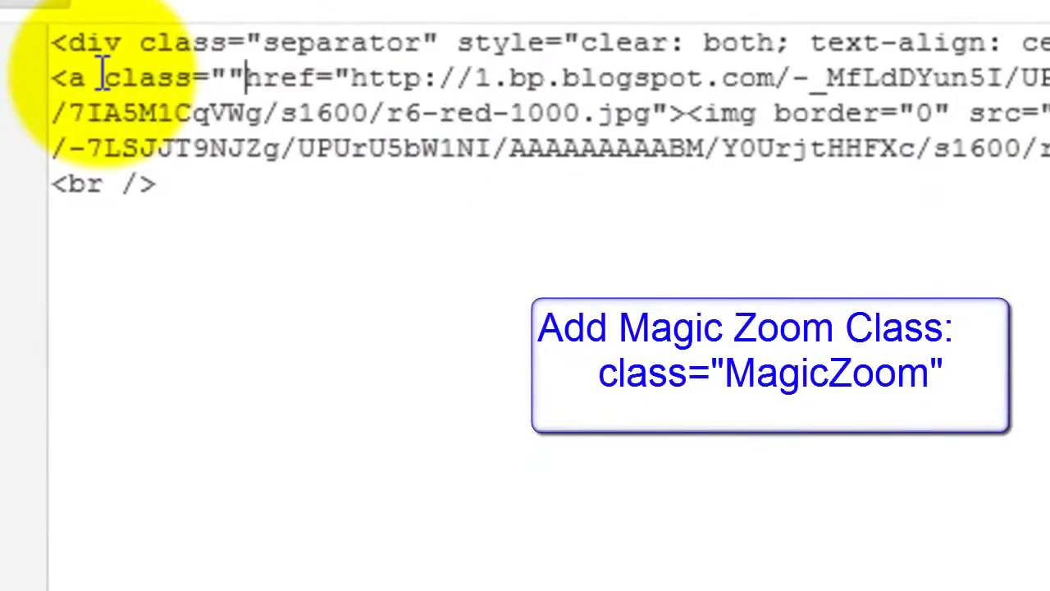
type(" MagicZ")
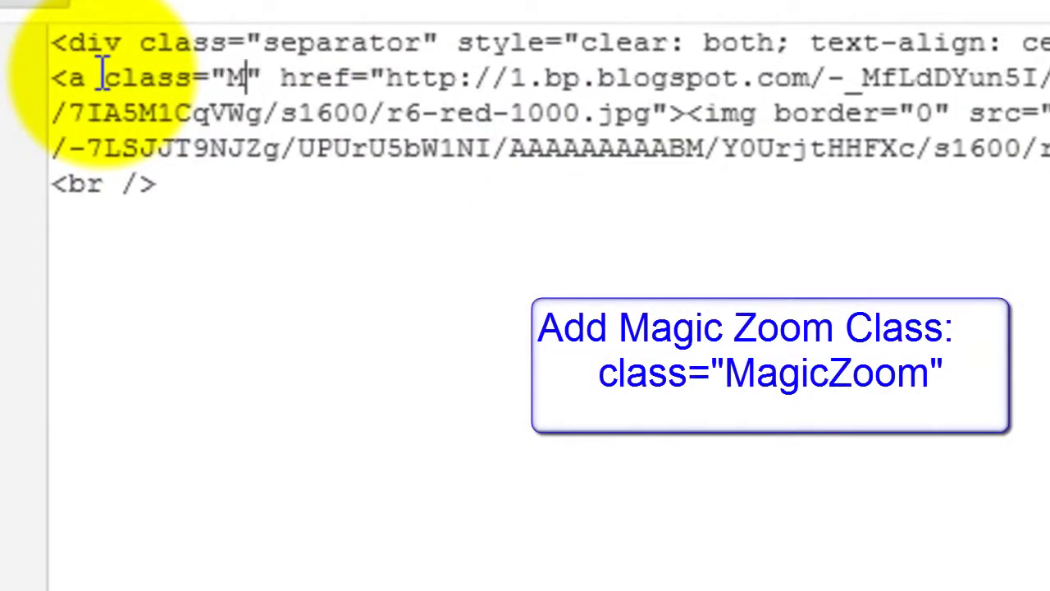
type("oom")
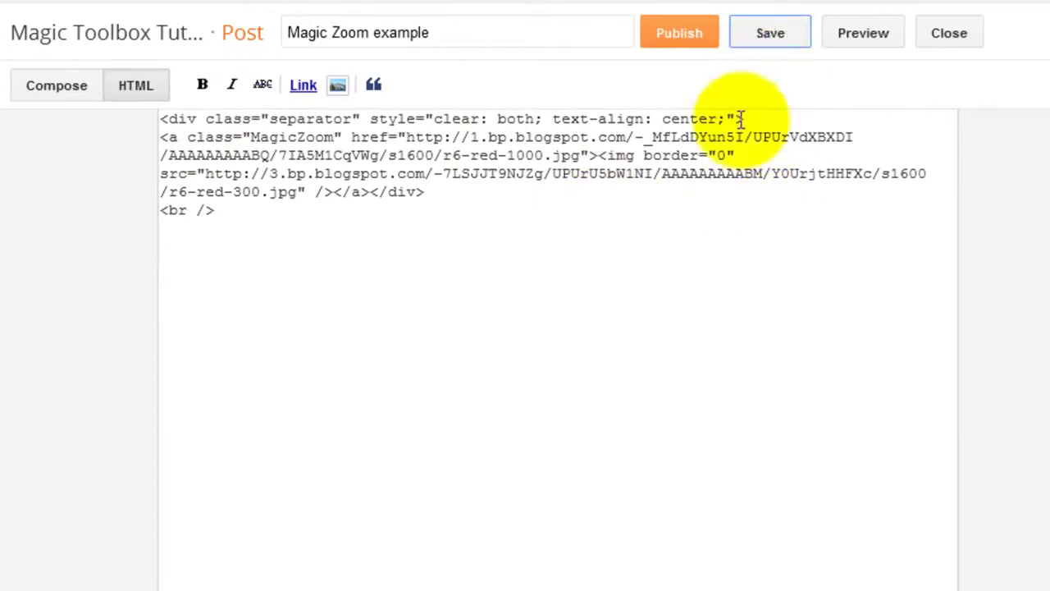
Publish the post and test the zoom effect on the motorcycle image on the live blog
left_click(689, 37)
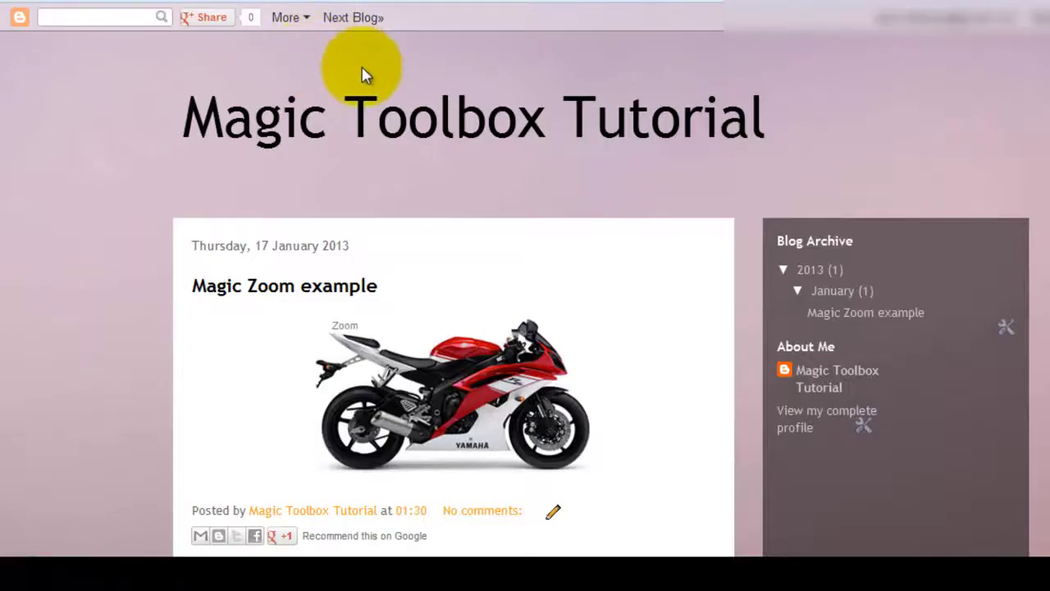
mouse_move(451, 363)
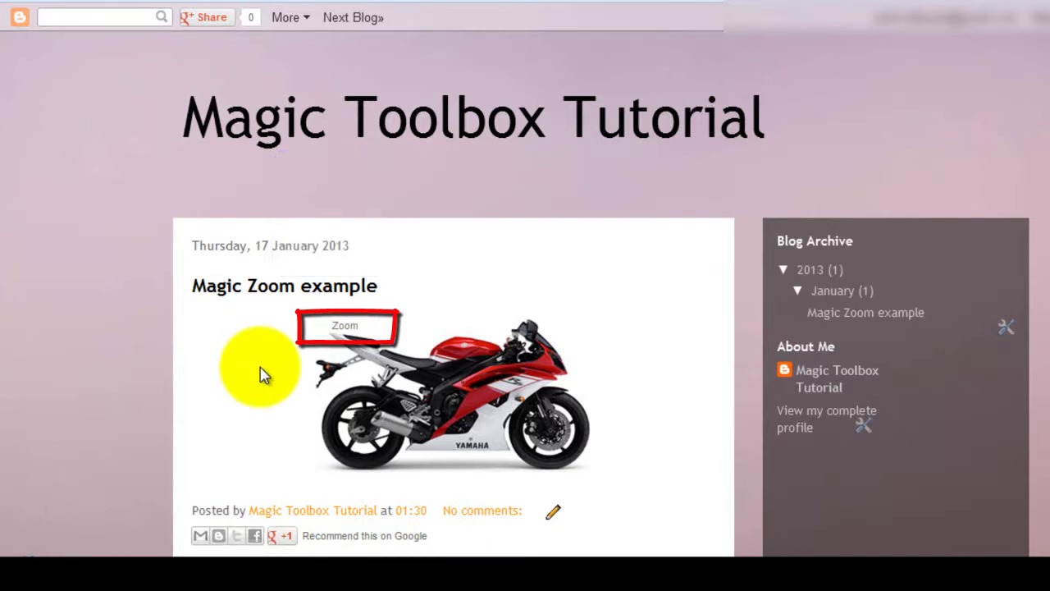
mouse_move(468, 375)
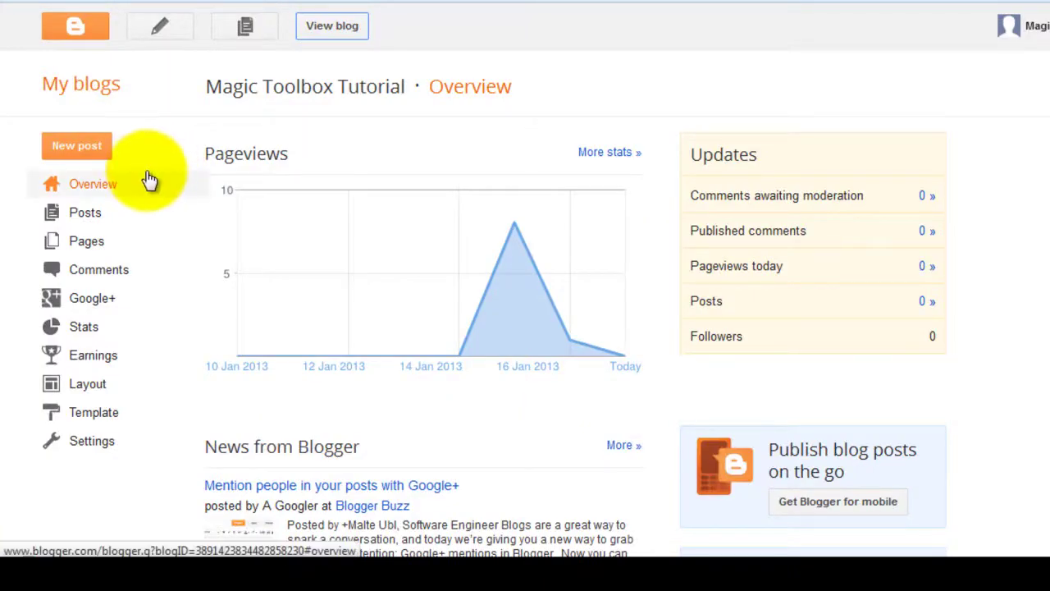
Open the Magic Zoom example post for editing from the blog's list of posts
left_click(88, 215)
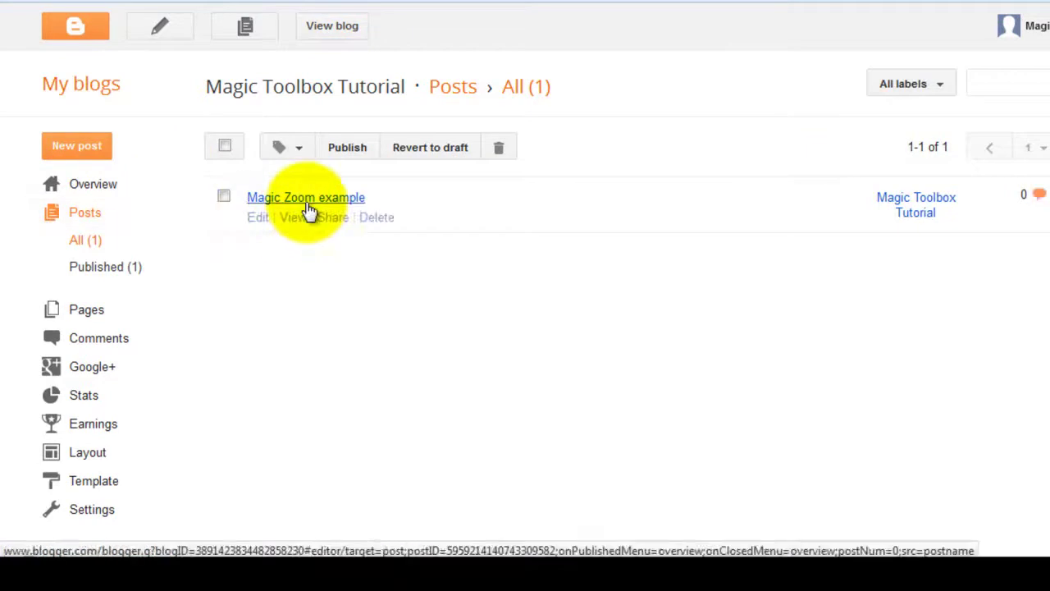
left_click(307, 205)
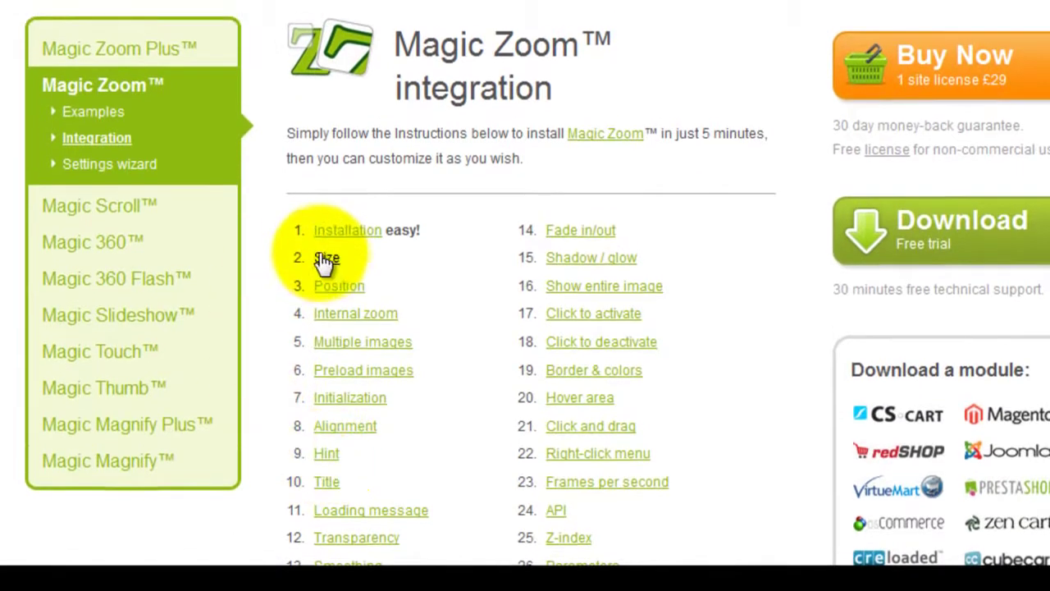
In the Size section of the Magic Zoom integration page, copy rel="zoom-width:400px; zoom-height:400px" from the larger zoom window example
left_click(325, 241)
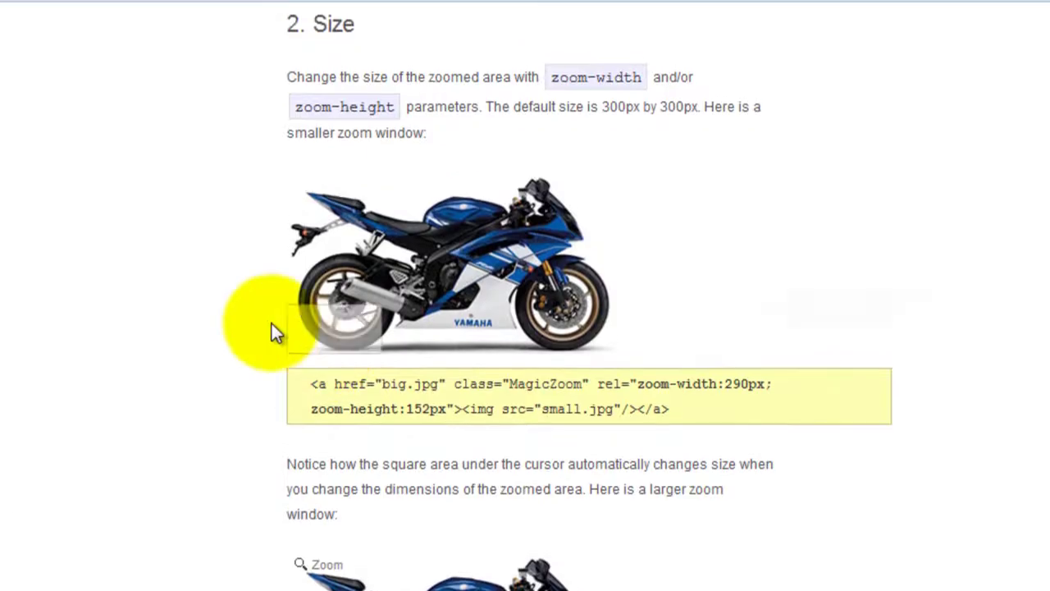
scroll(172, 373, "down", 5)
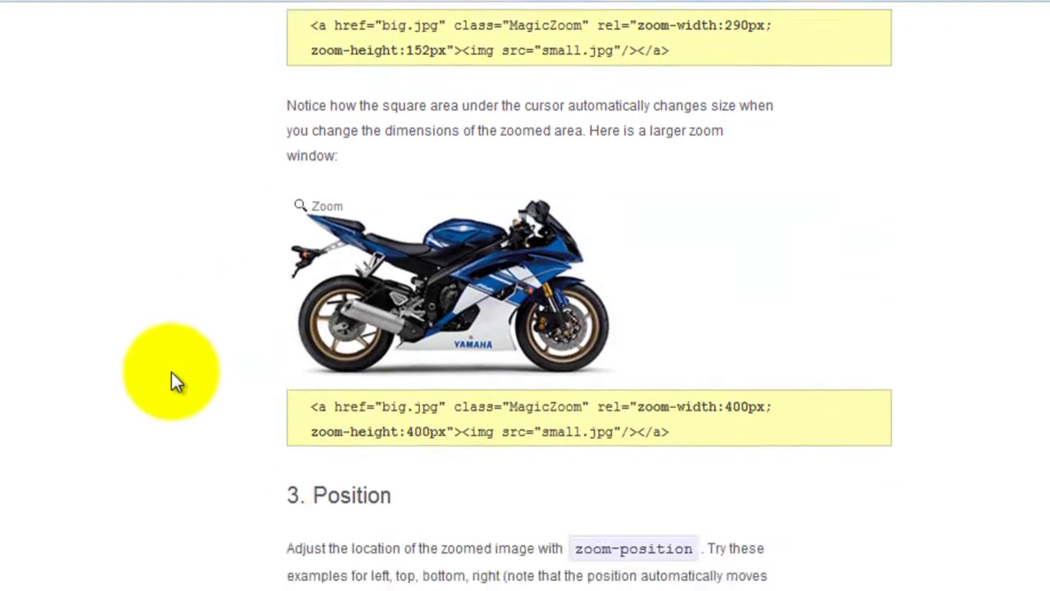
mouse_move(492, 235)
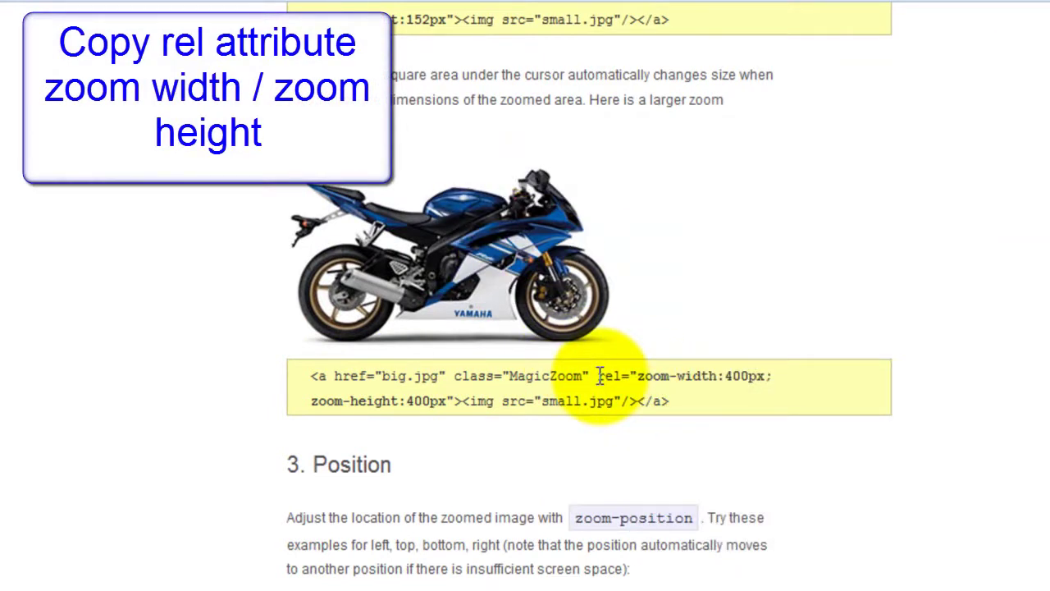
left_click_drag(598, 375, 461, 397)
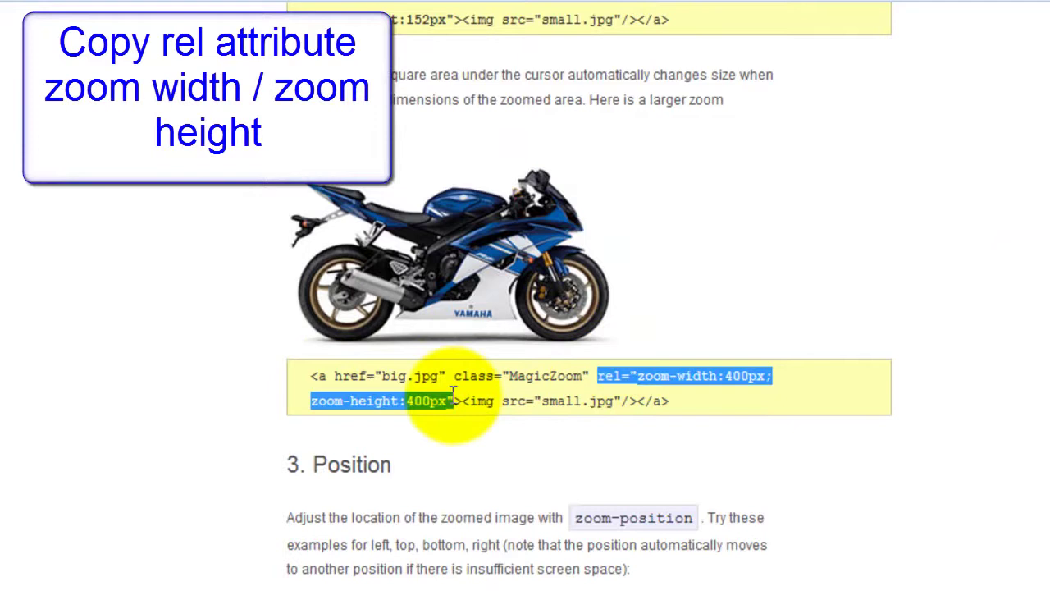
right_click(428, 406)
left_click(432, 424)
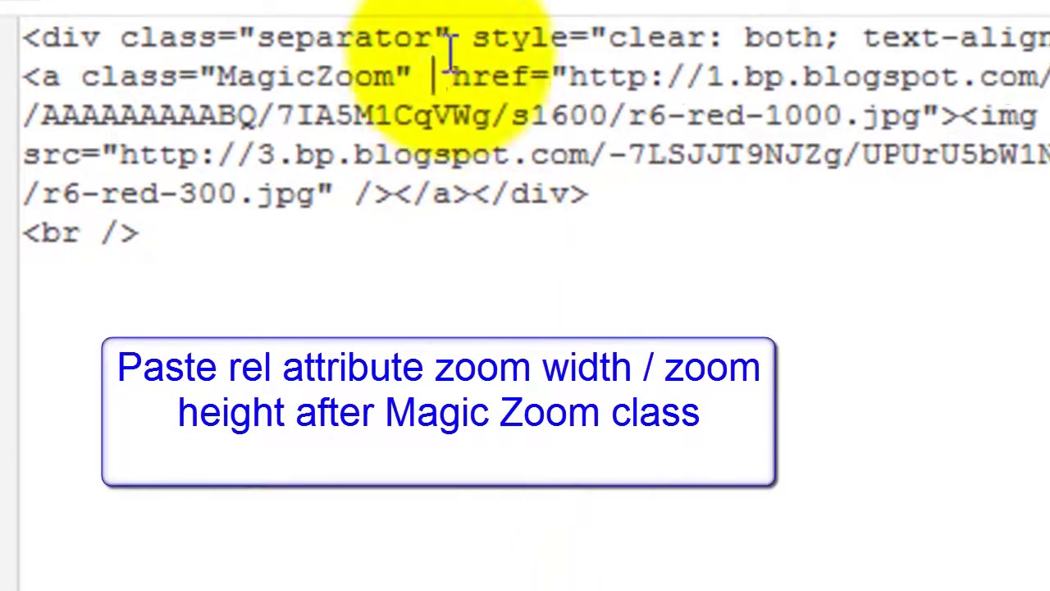
Paste rel="zoom-width:400px; zoom-height:400px" after class="MagicZoom" in the post's link tag
right_click(432, 67)
left_click(578, 233)
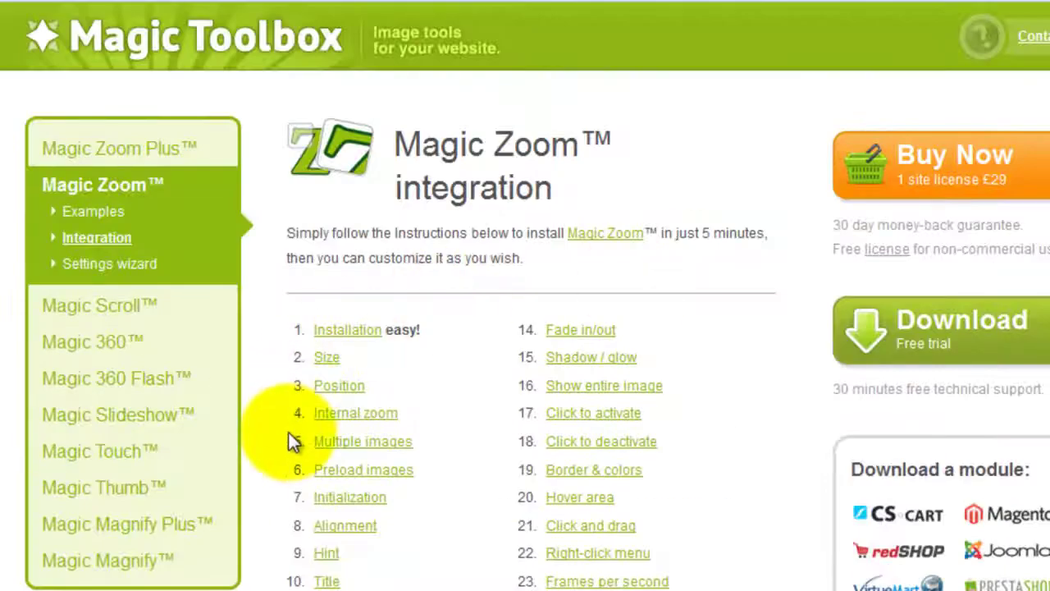
From the Hint section of the Magic Zoom integration page, copy only the rel content "hint-text: Any text you want!" from the example code
left_click(327, 555)
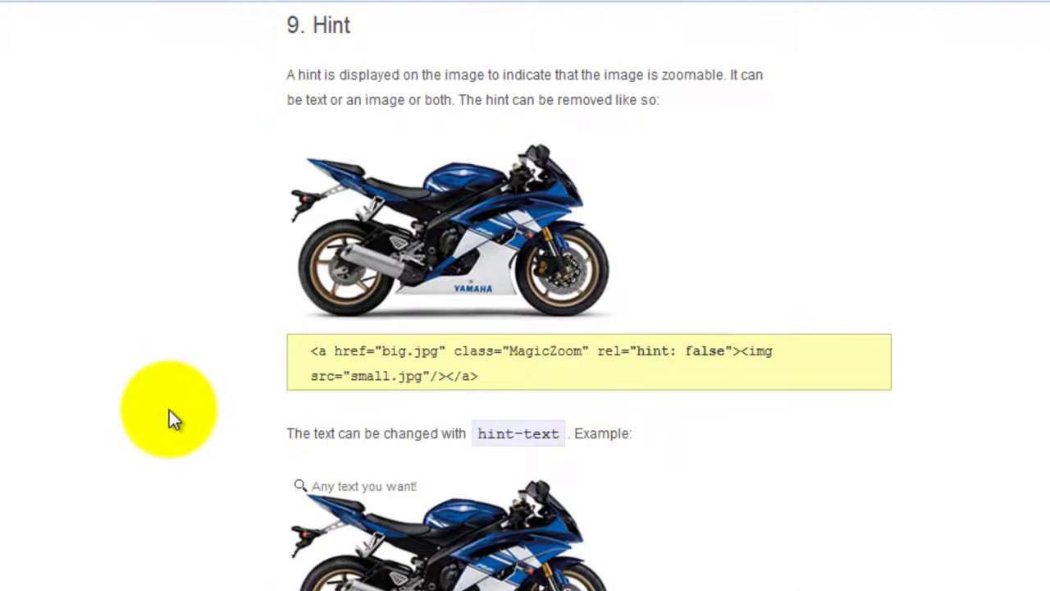
scroll(151, 424, "down", 3)
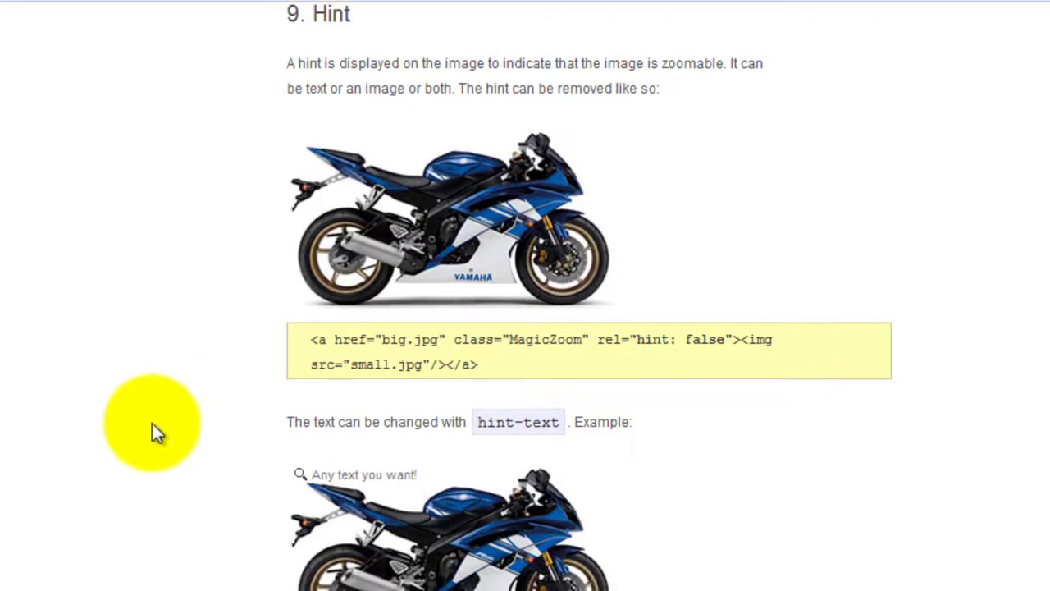
scroll(155, 424, "down", 3)
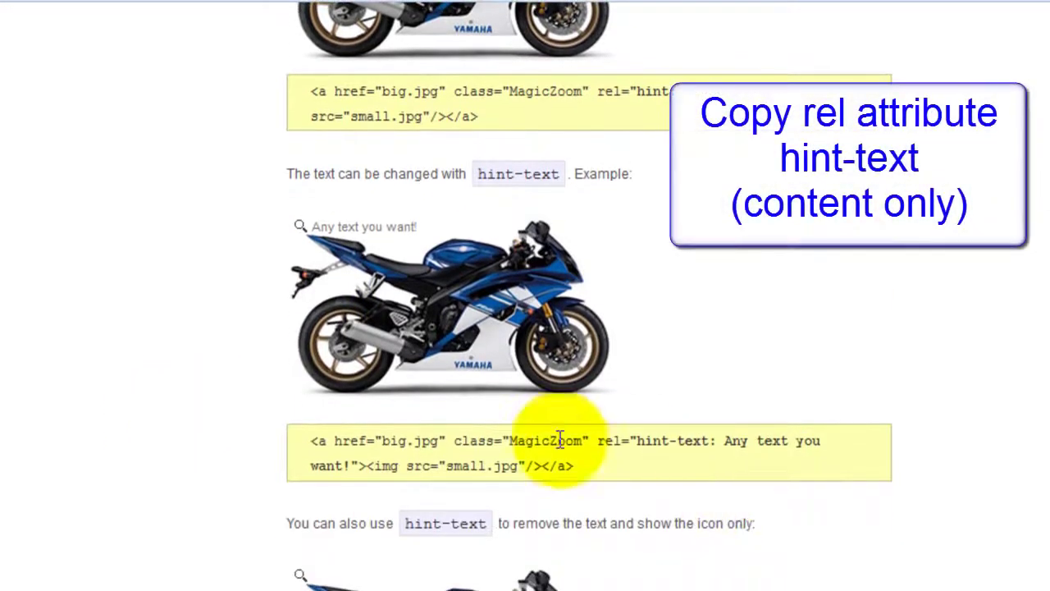
left_click_drag(597, 443, 364, 465)
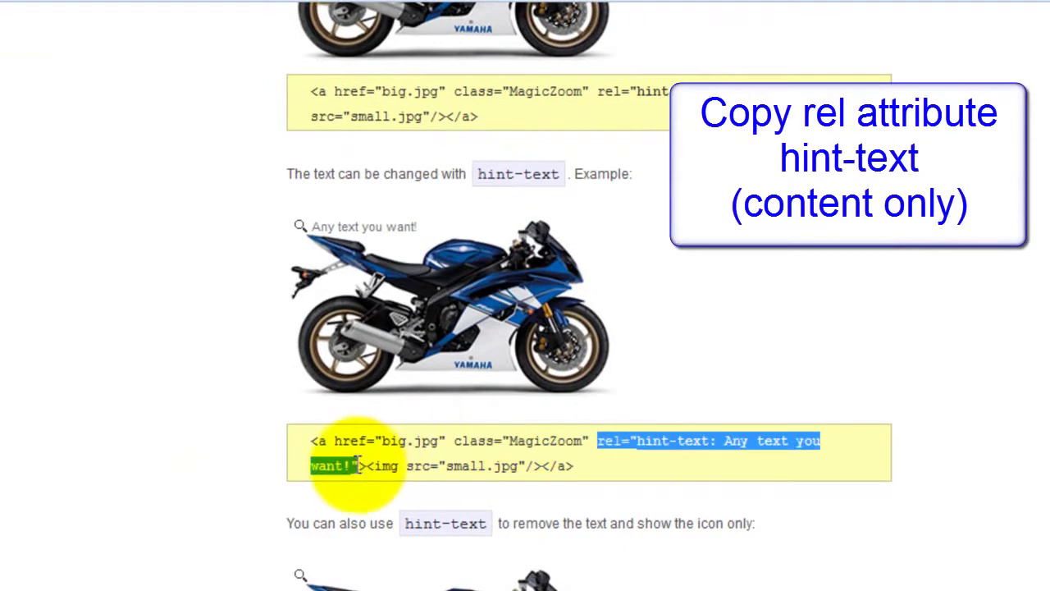
left_click(636, 443)
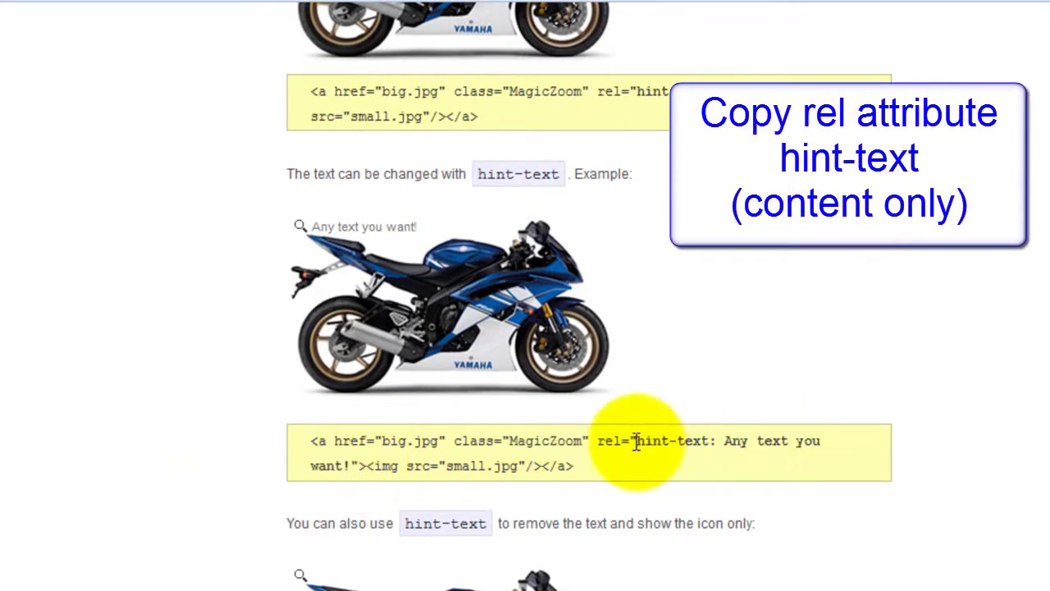
left_click_drag(637, 443, 368, 465)
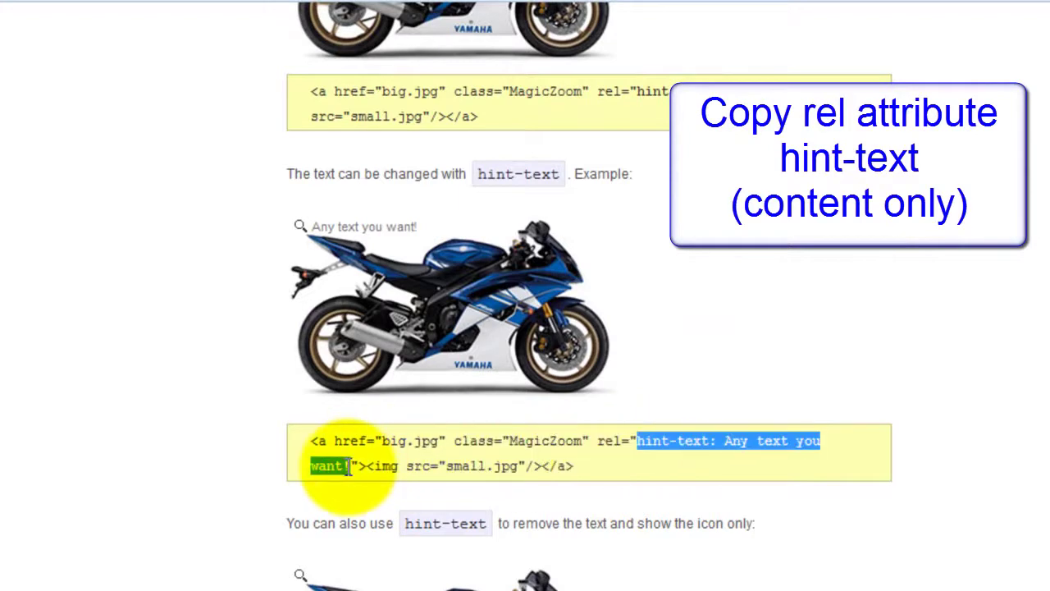
right_click(338, 468)
left_click(391, 487)
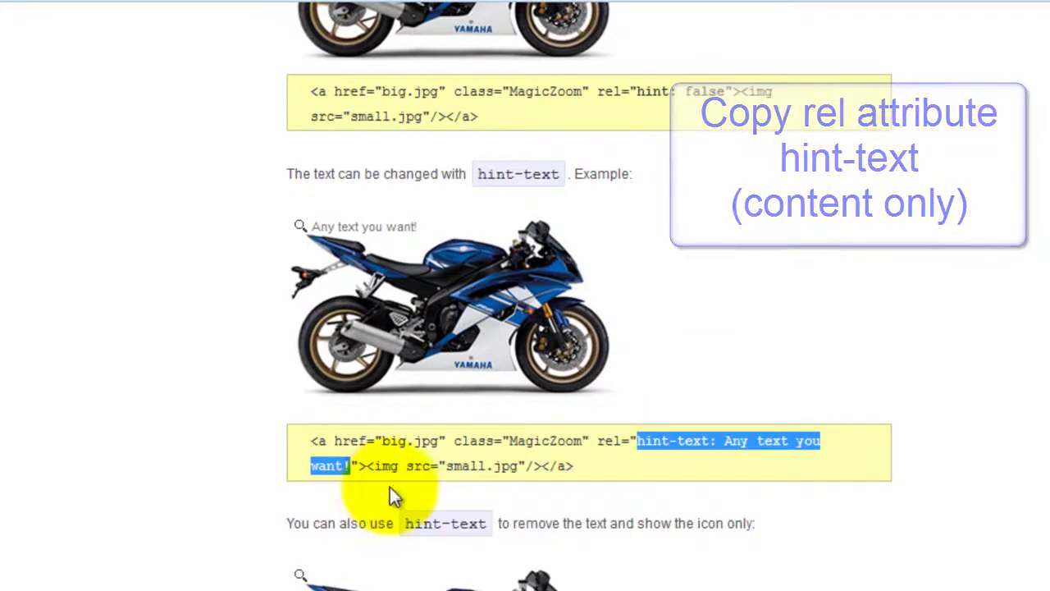
In the post's rel attribute, add a semicolon after zoom-height:400px and paste "hint-text: Any text you want!" before the closing quote
key("alt+Tab")
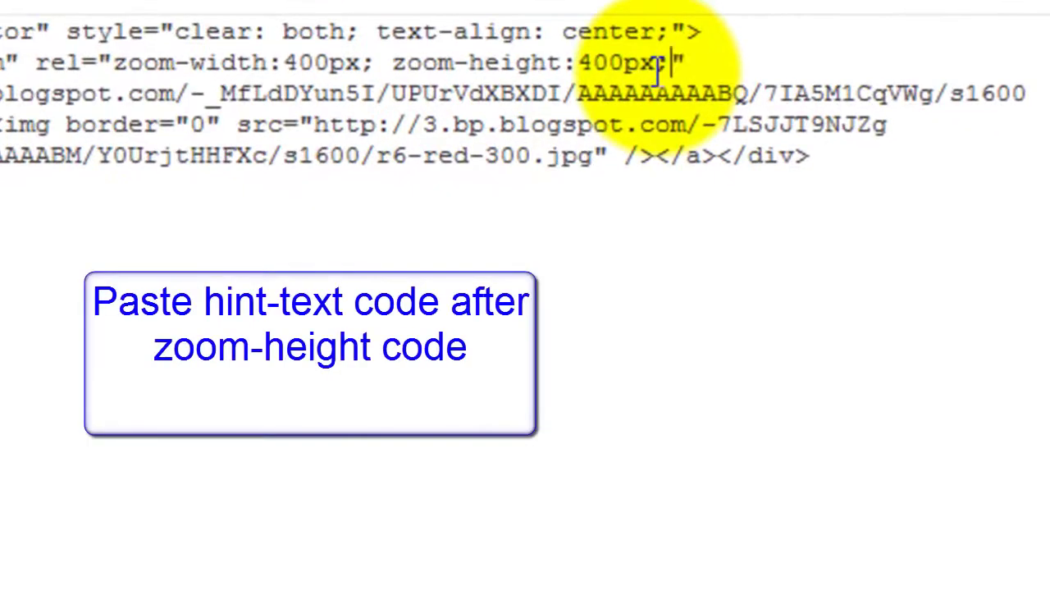
right_click(688, 63)
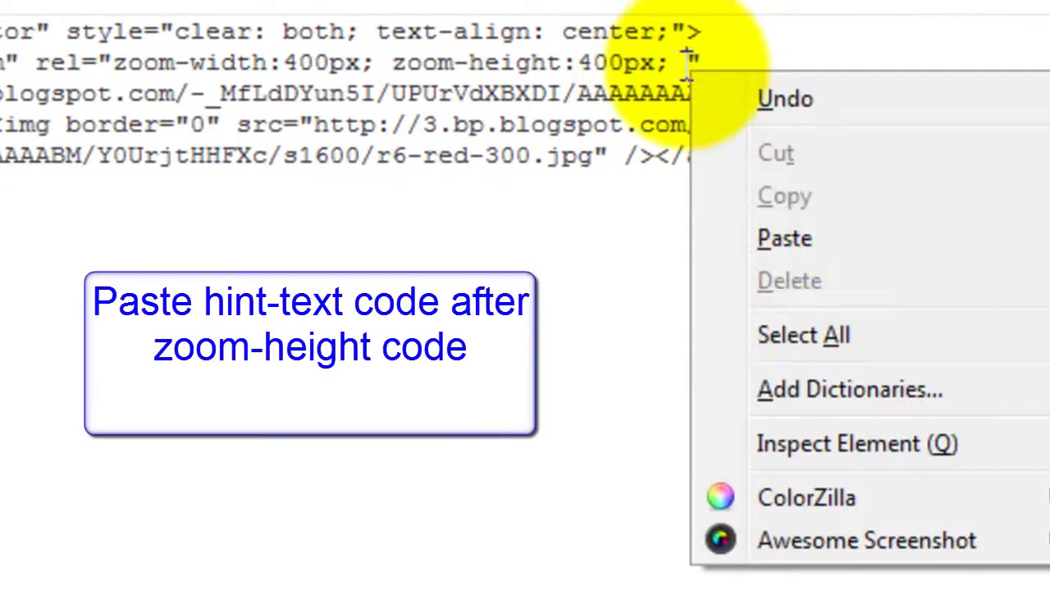
left_click(778, 241)
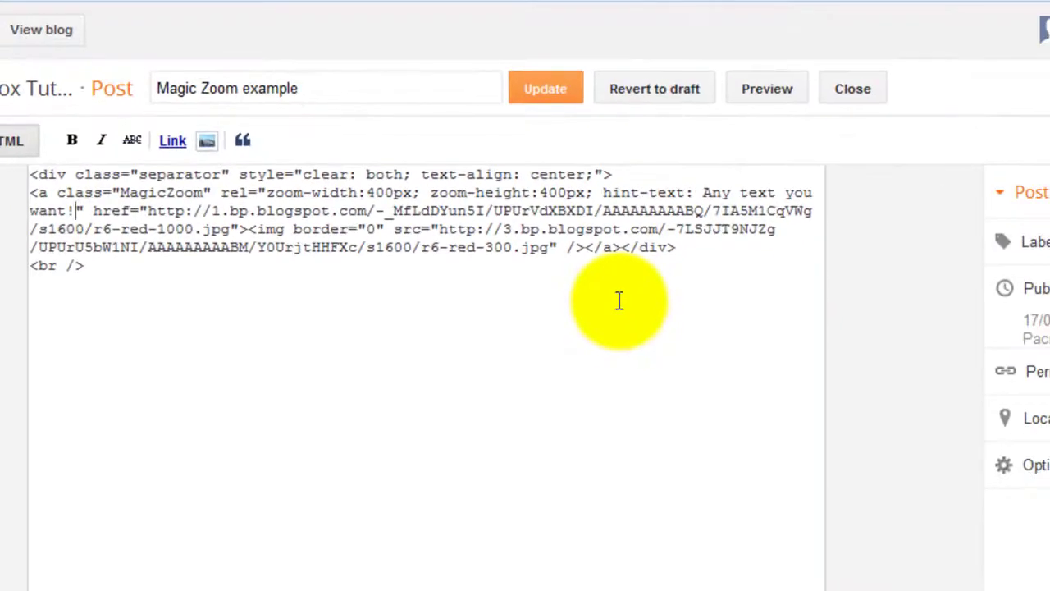
Update the post and check the custom hint text and zoom on the motorcycle image on the live blog
left_click(566, 90)
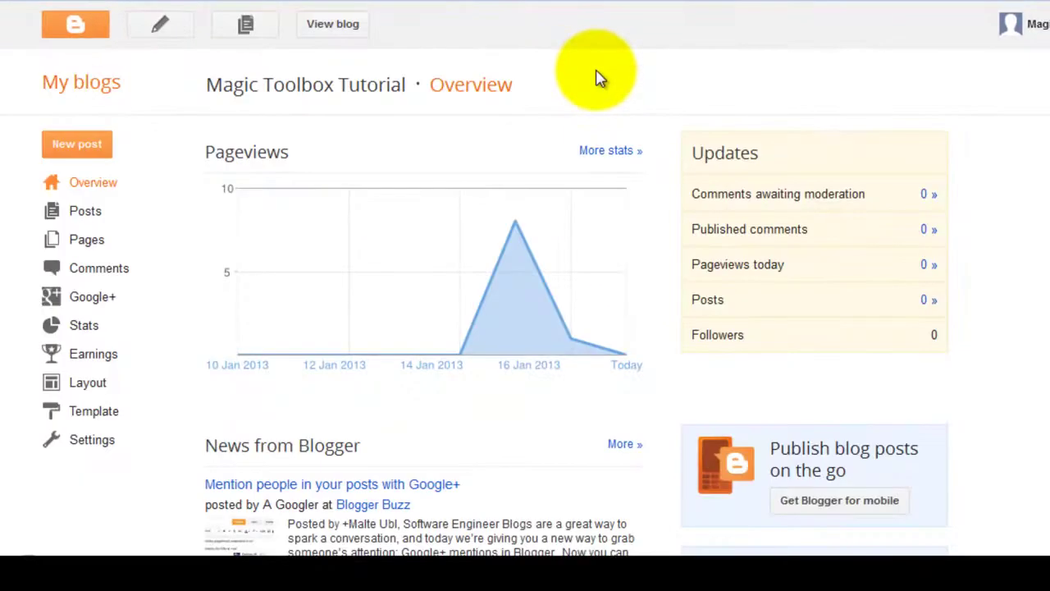
left_click(335, 25)
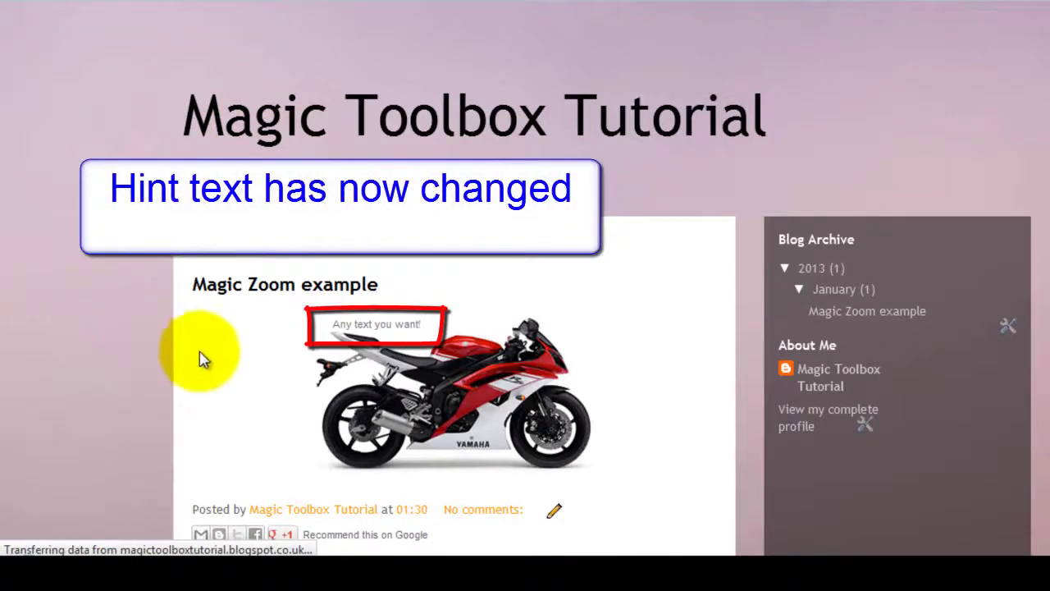
mouse_move(414, 374)
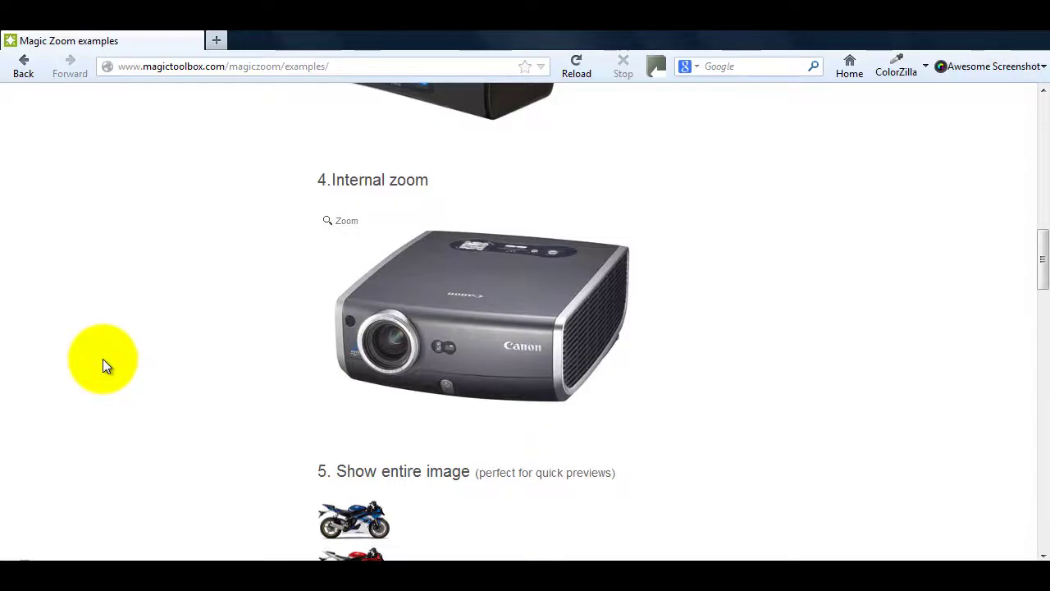
From the Internal zoom section of the Magic Zoom integration page, copy only the rel content "zoom-position: inner" from the example code
mouse_move(429, 305)
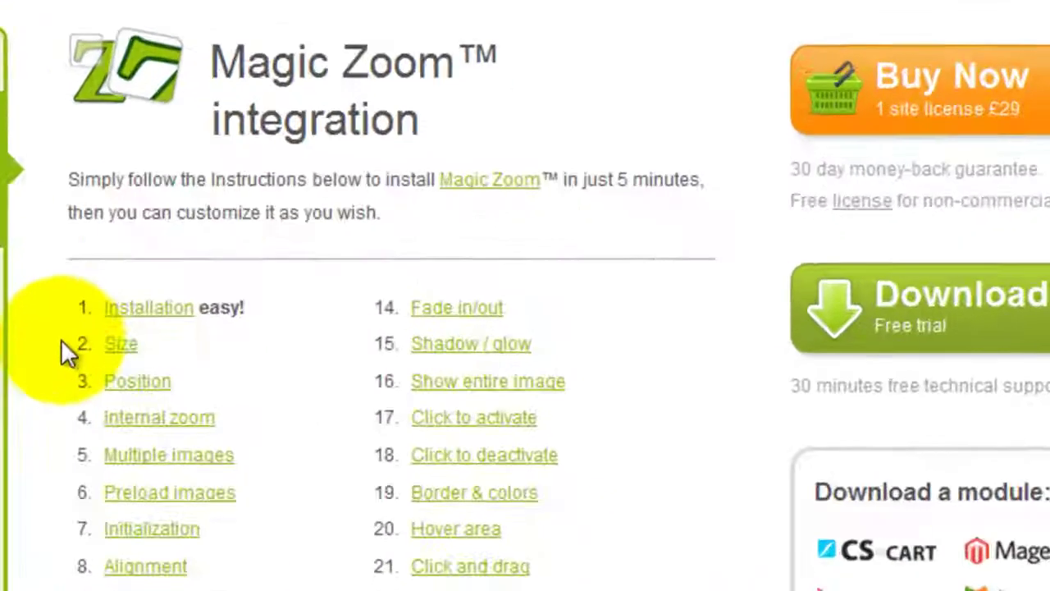
left_click(178, 439)
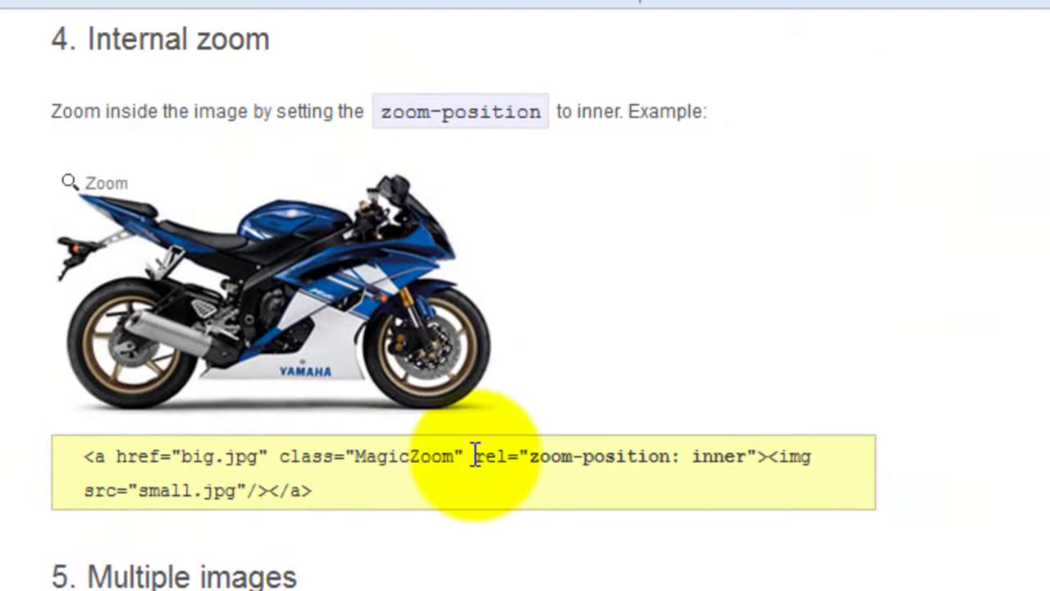
left_click_drag(475, 456, 755, 462)
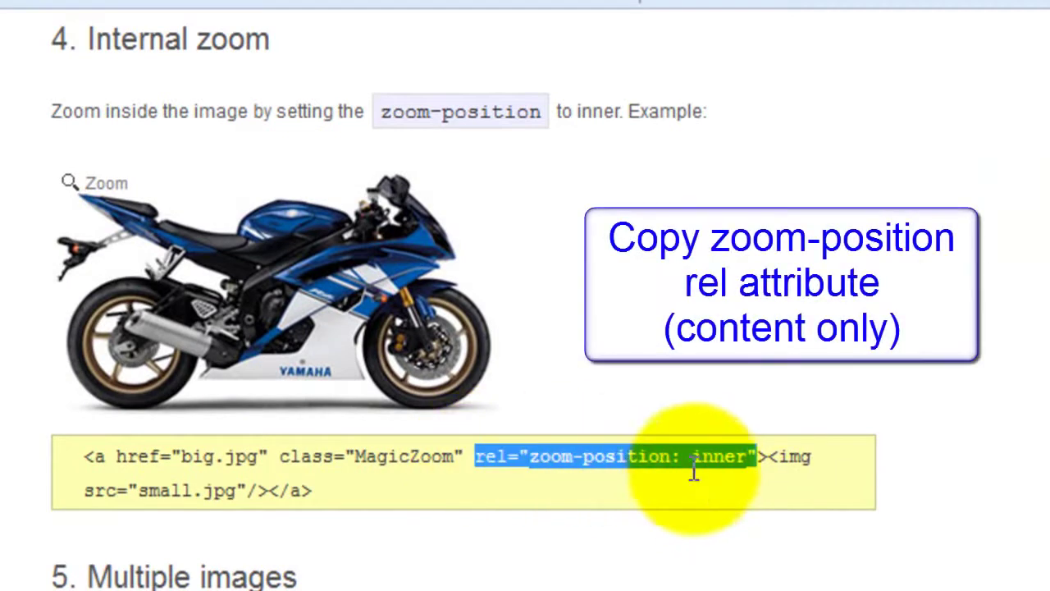
left_click(565, 457)
left_click_drag(531, 456, 747, 461)
right_click(747, 461)
left_click(719, 488)
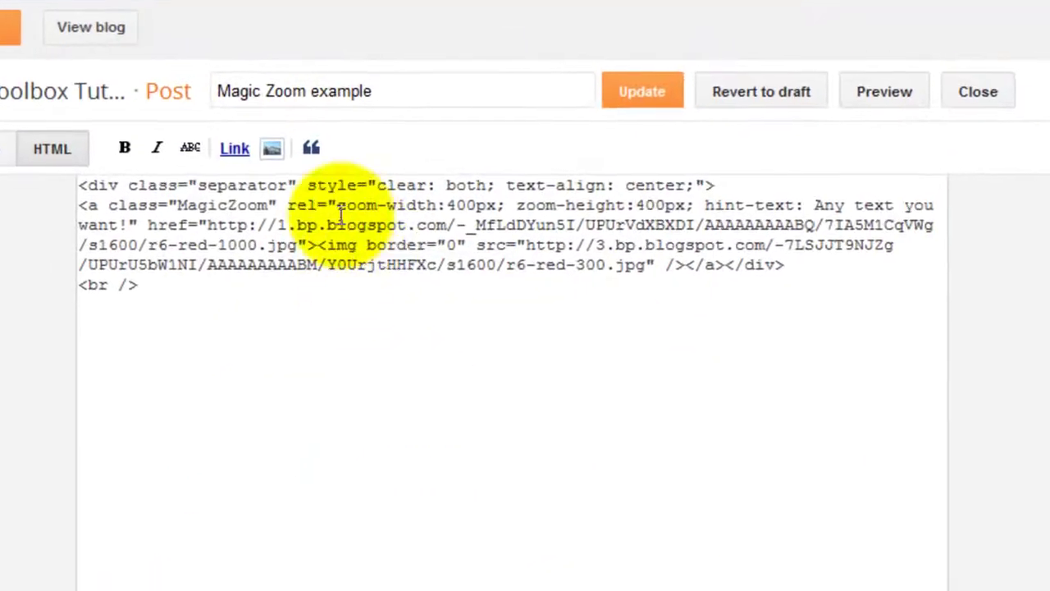
Replace the zoom-width and zoom-height values in the post's rel attribute with zoom-position: inner, keeping the hint-text
left_click(342, 208)
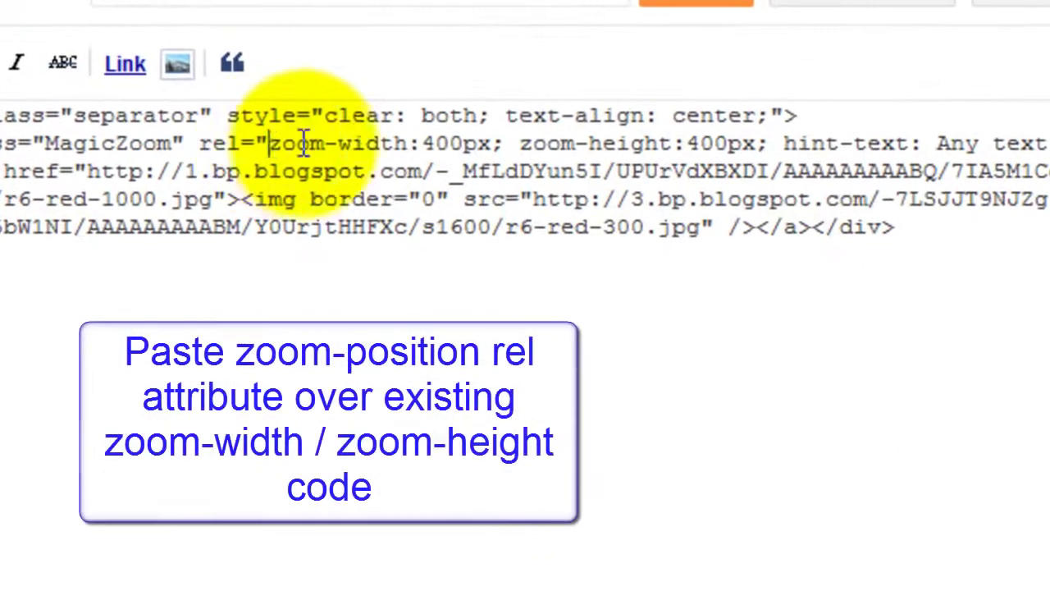
left_click_drag(304, 142, 737, 144)
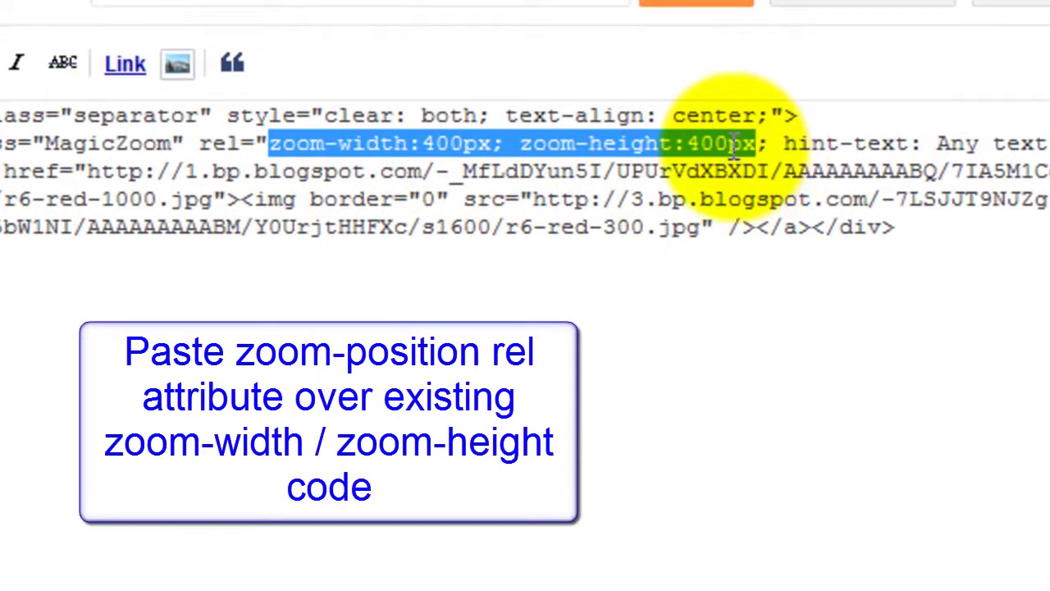
right_click(732, 144)
left_click(812, 302)
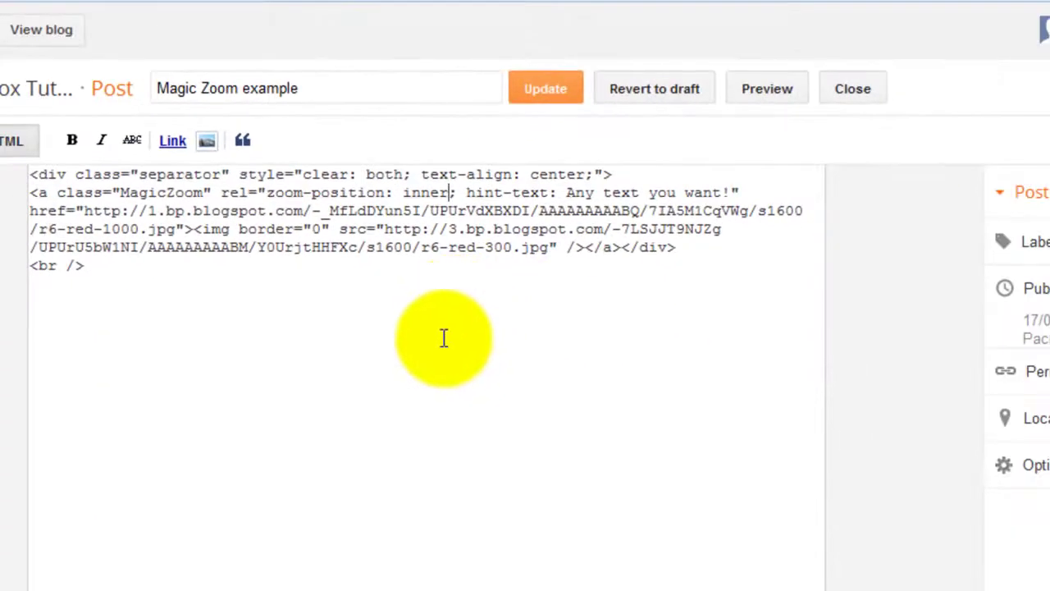
Update the Magic Zoom example post and open the live blog to check the internal zoom
left_click(545, 92)
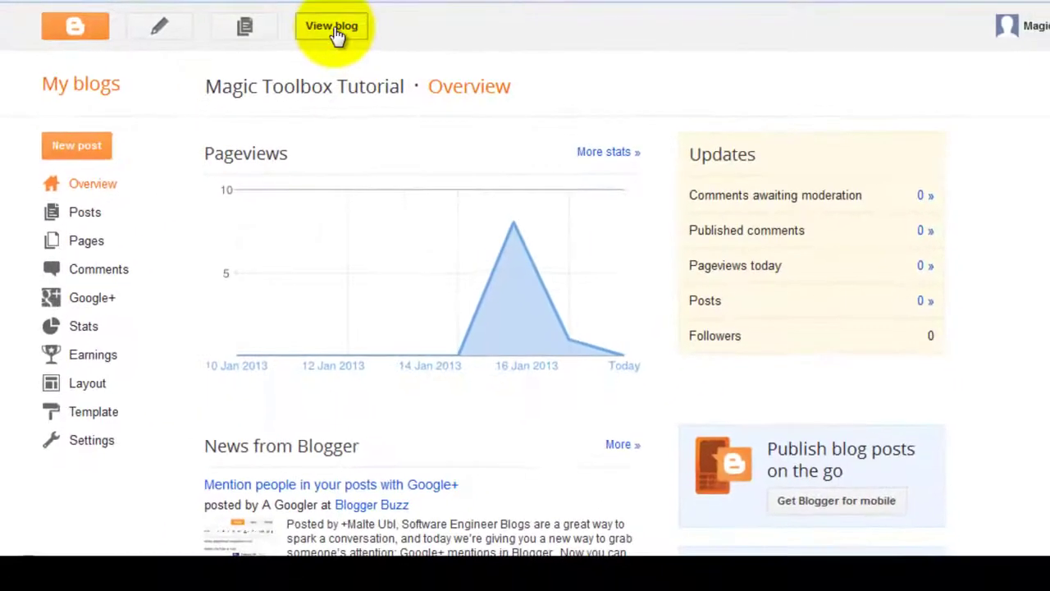
left_click(335, 30)
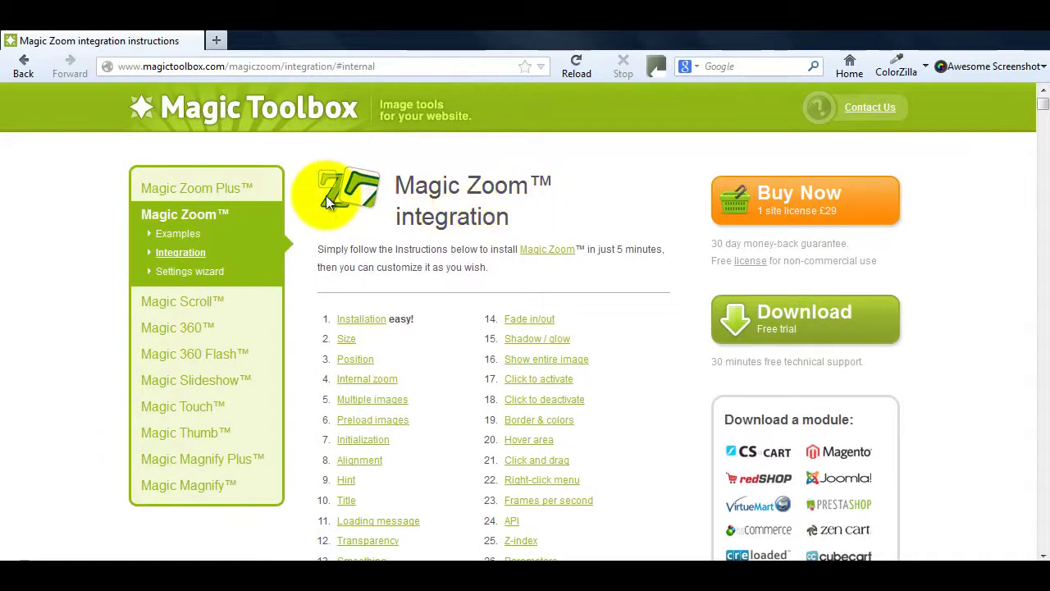
Look through the Magic Zoom integration instructions for the available customisation options
scroll(311, 205, "down", 20)
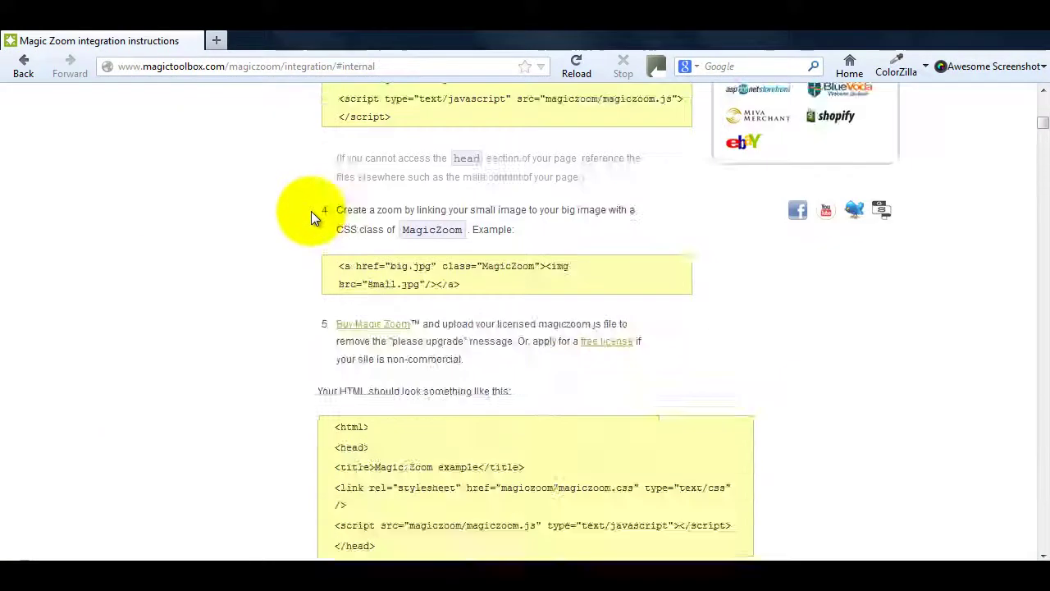
scroll(289, 253, "down", 20)
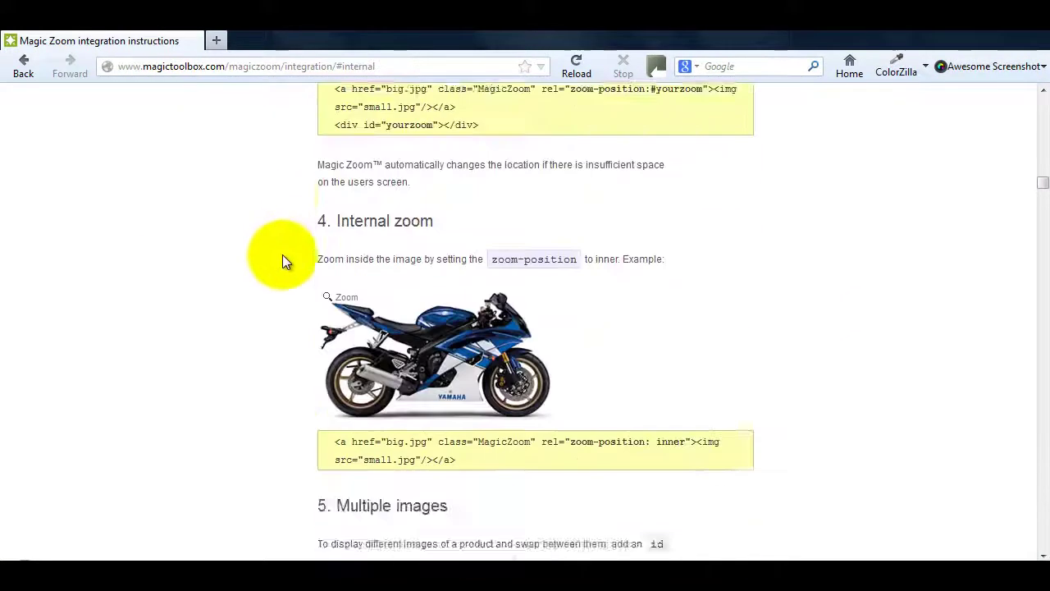
key("Home")
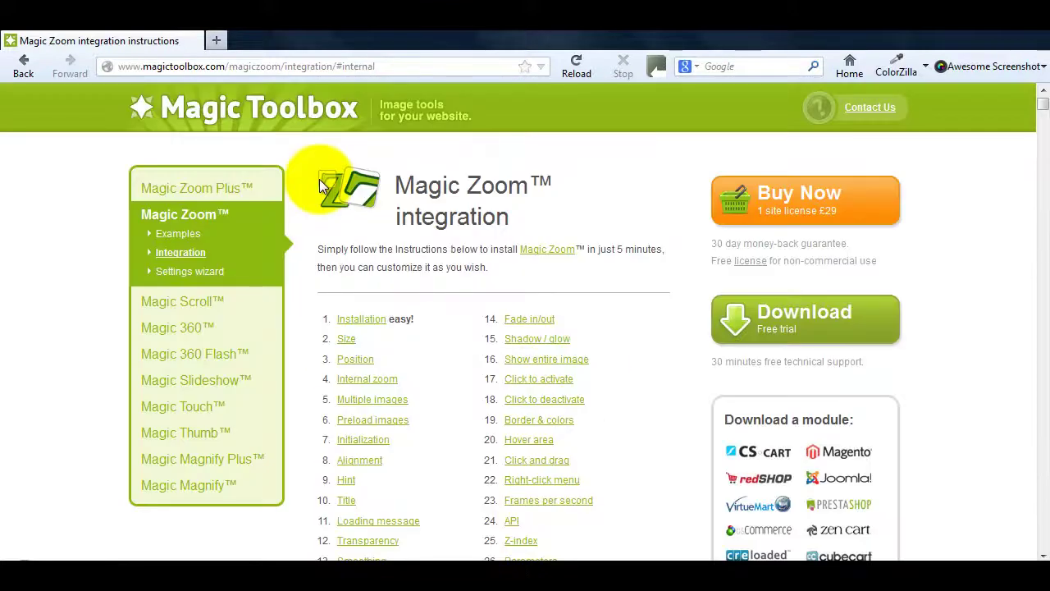
Browse the Magic Zoom examples page and open the Magic Toolbox contact page
left_click(181, 235)
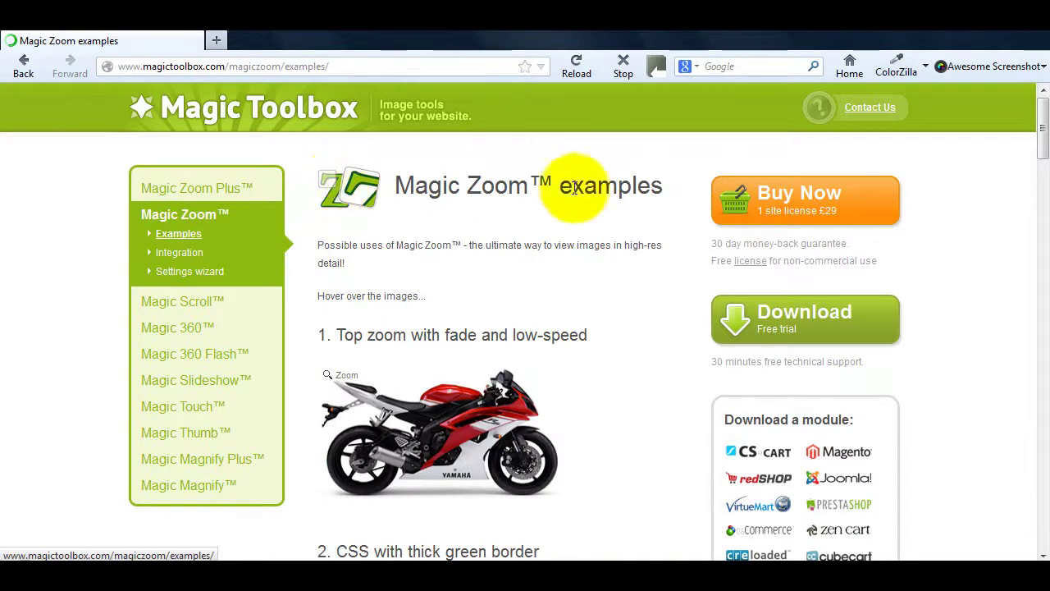
scroll(309, 209, "down", 5)
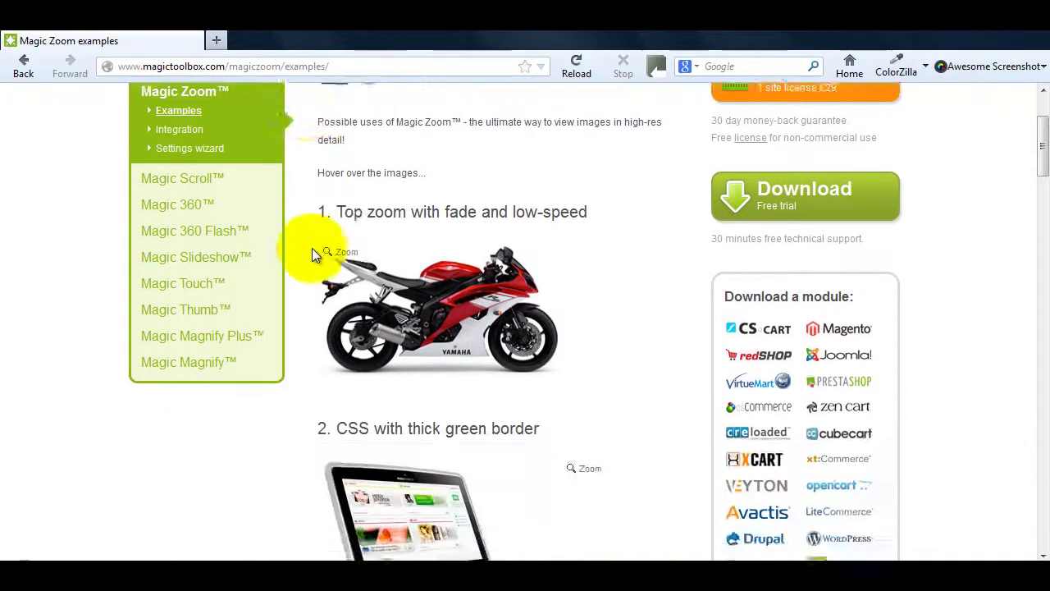
scroll(281, 359, "down", 12)
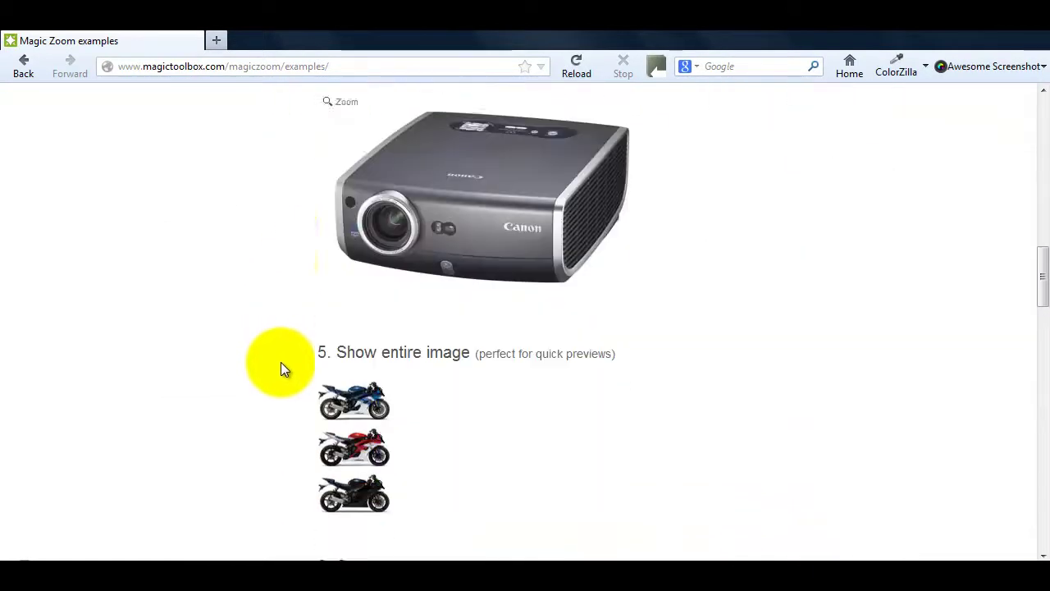
scroll(281, 362, "down", 12)
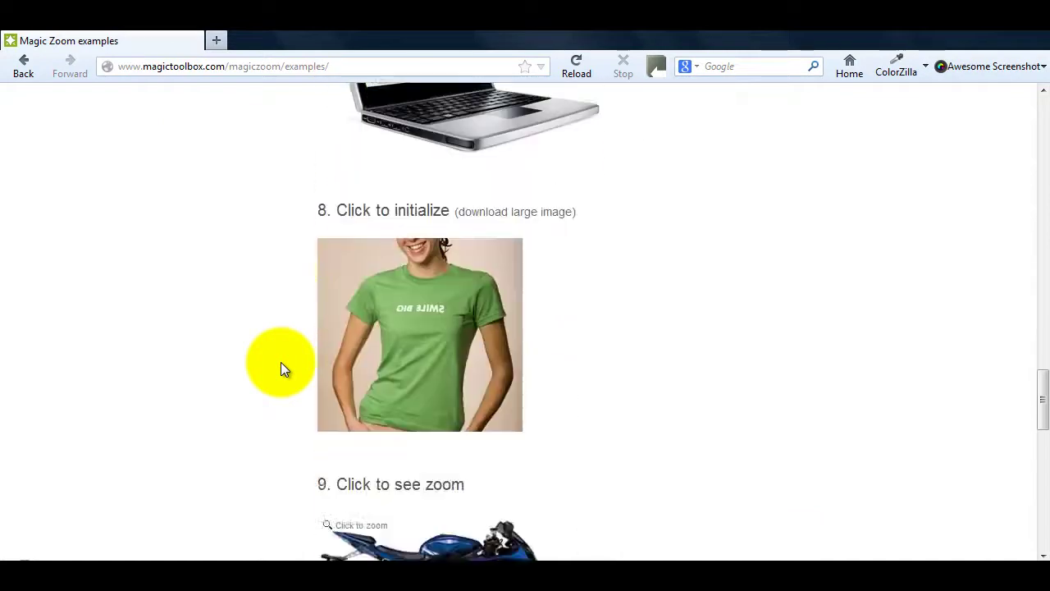
scroll(281, 361, "down", 2)
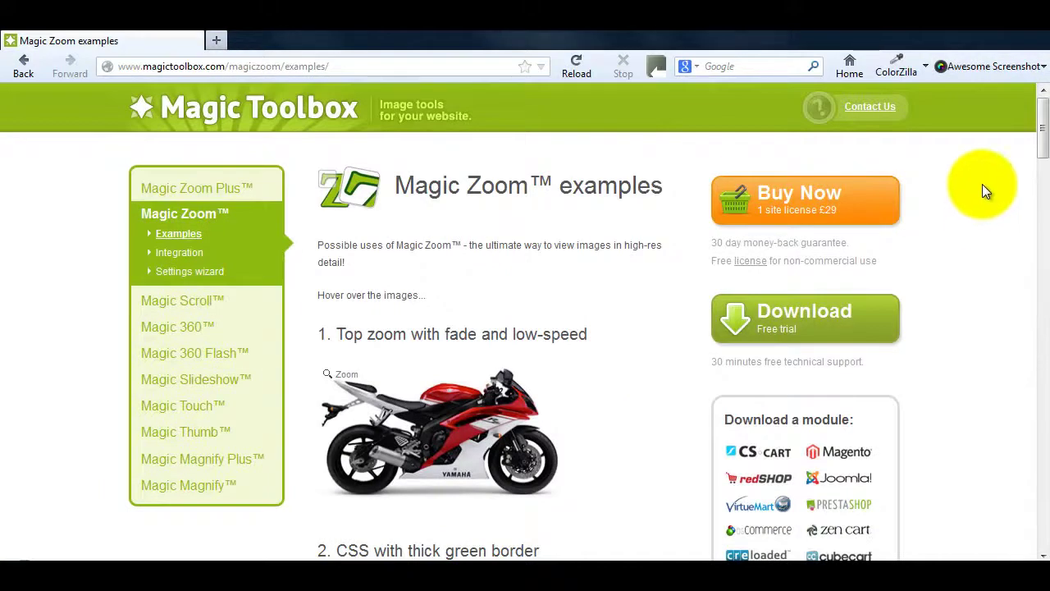
left_click(874, 111)
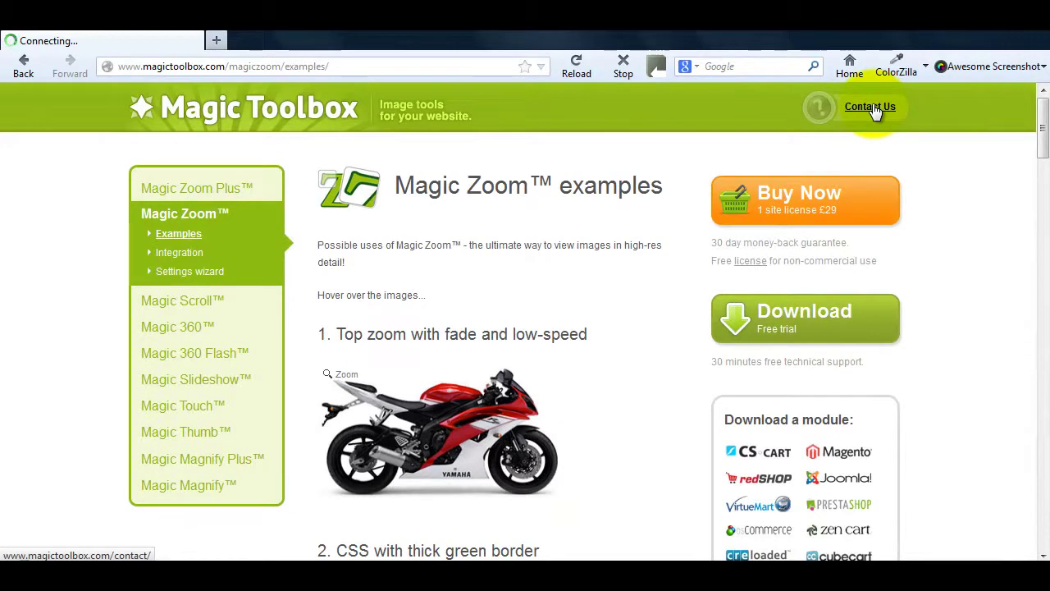